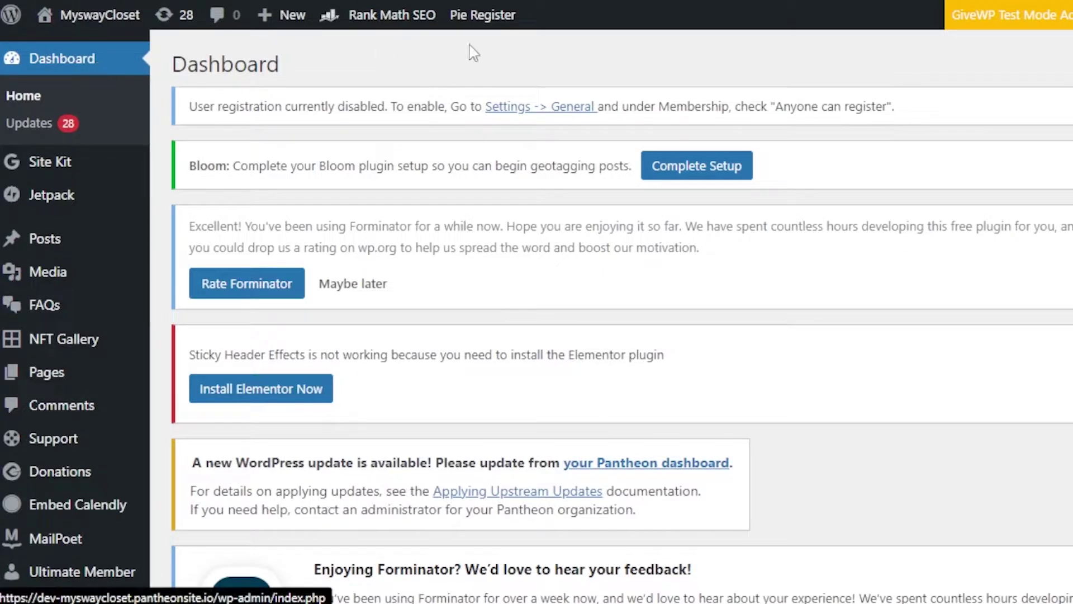
Step: Go to Plugins > Add New to browse featured plugins like Classic Editor and Akismet
scroll(622, 316, down, 15)
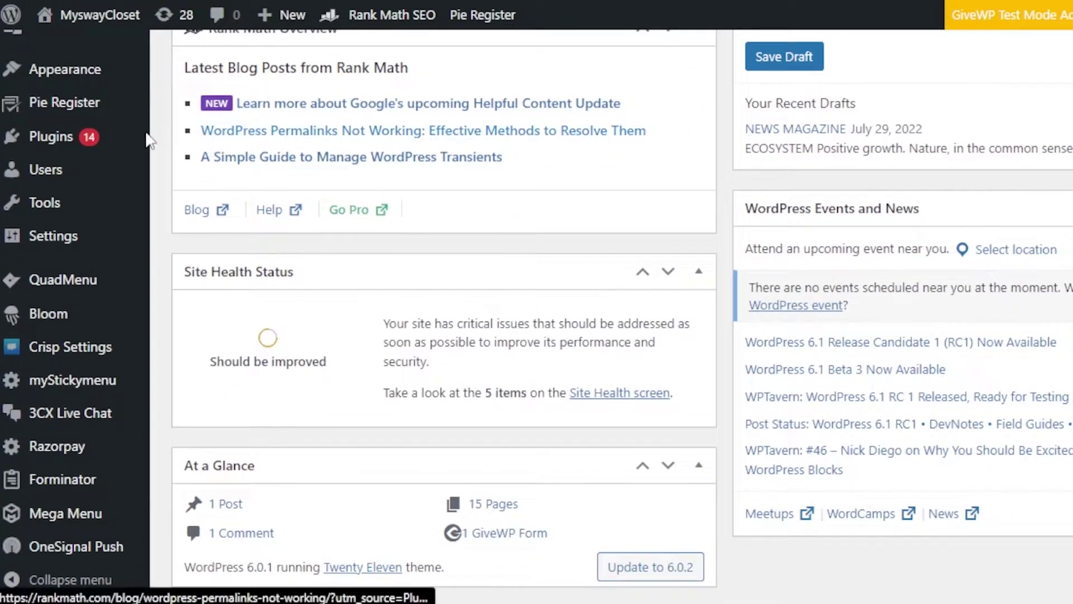
mouse_move(41, 143)
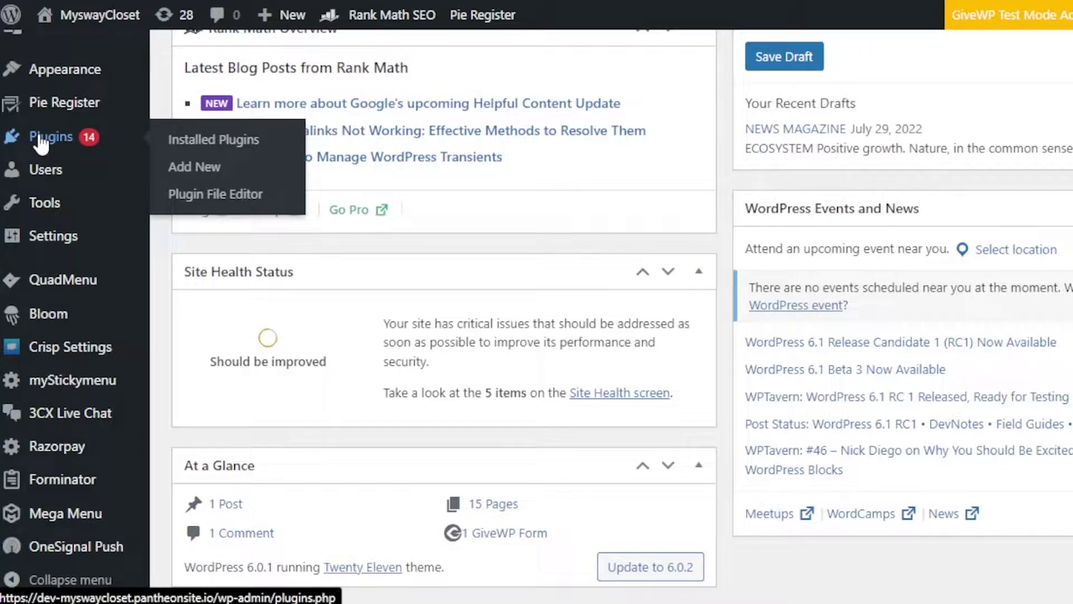
click(199, 184)
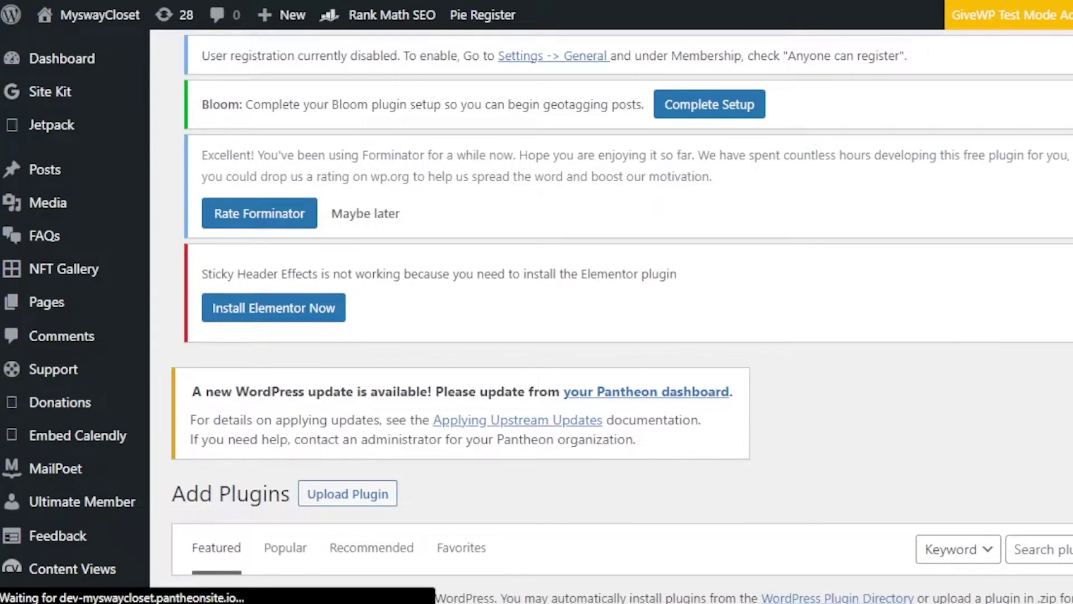
scroll(858, 306, down, 4)
scroll(615, 313, down, 3)
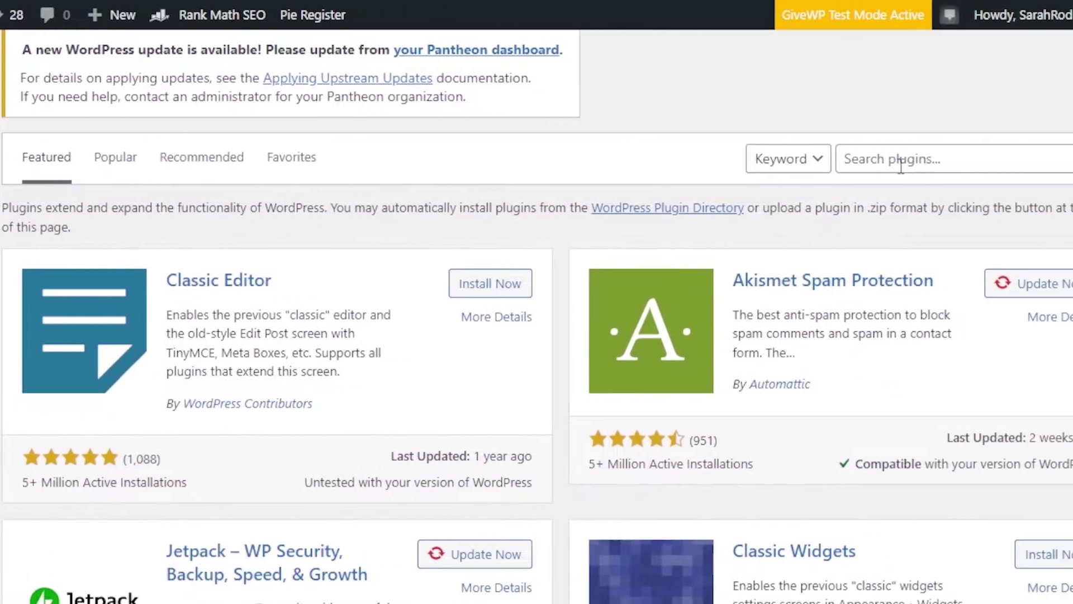
Step: Search plugins for 'supportcandy' and confirm SupportCandy – Helpdesk & Support Ticket System is active
click(1069, 162)
text(supoortca)
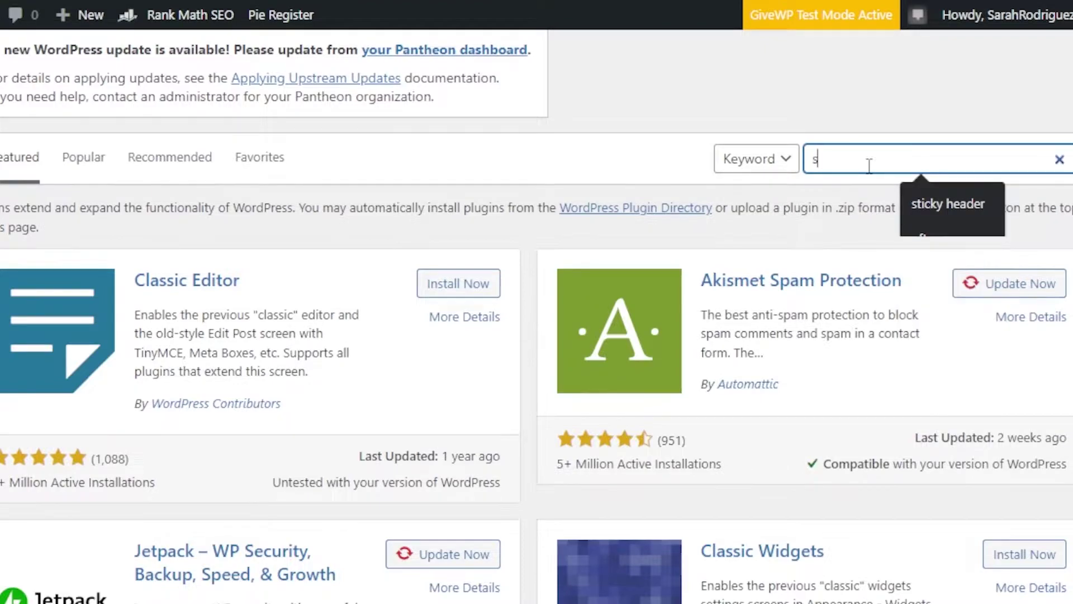
key(BackSpace)
key(BackSpace)
key(BackSpace)
key(BackSpace)
key(BackSpace)
key(BackSpace)
text(portcandy)
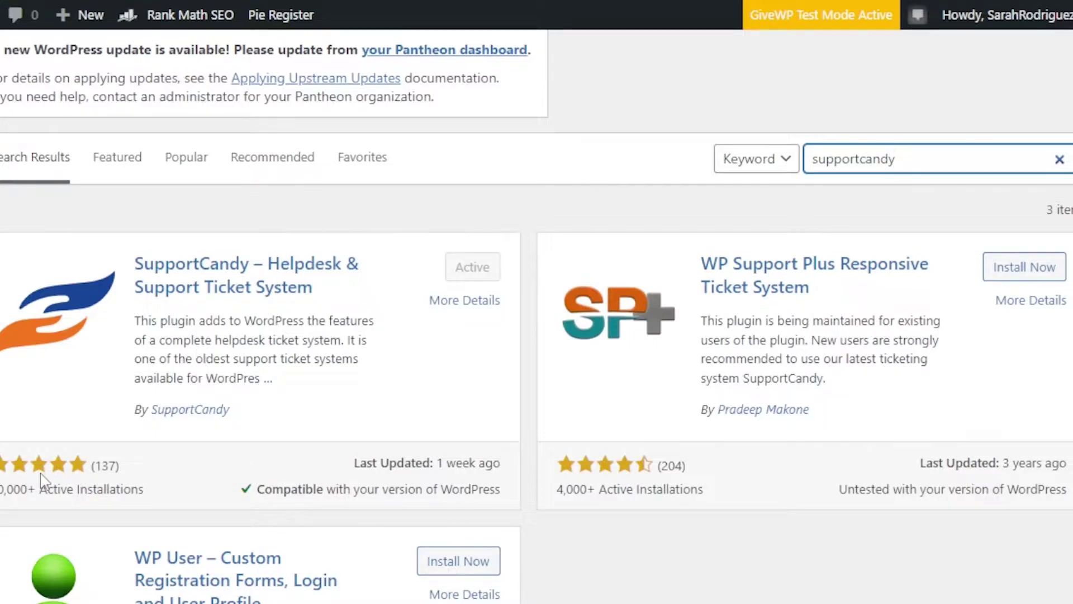
drag(3, 484, 2, 464)
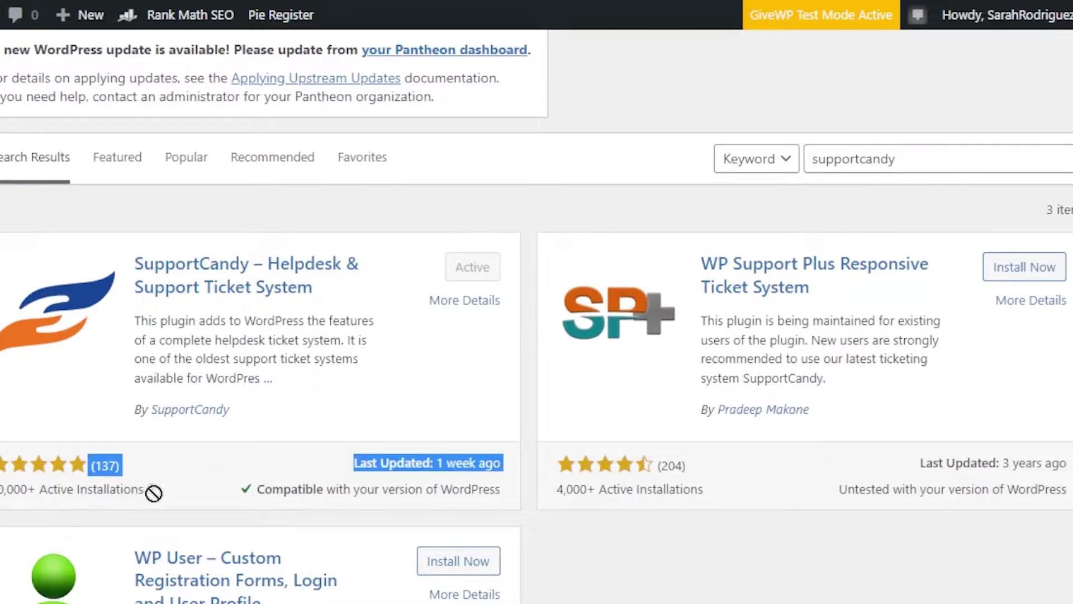
click(178, 496)
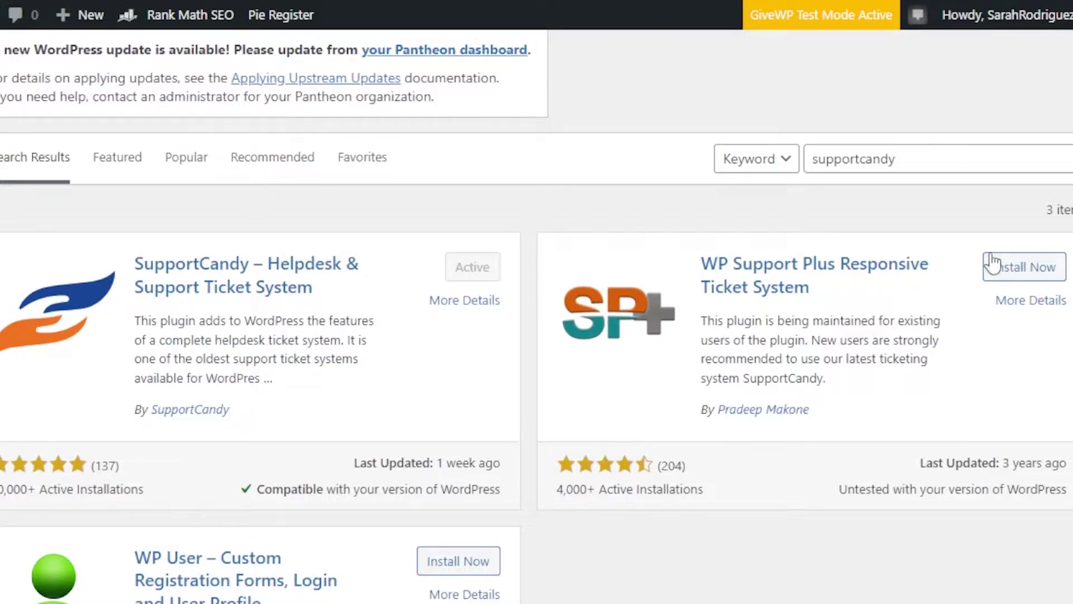
scroll(536, 317, up, 4)
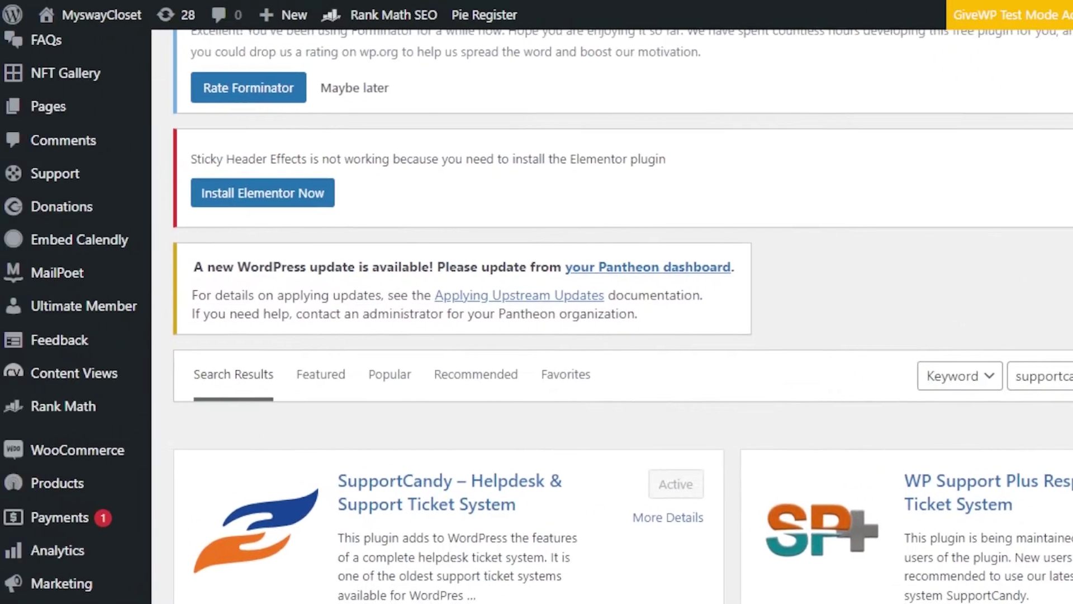
Step: Open the SupportCandy ticket list under Support, which shows 'No tickets found!'
click(43, 175)
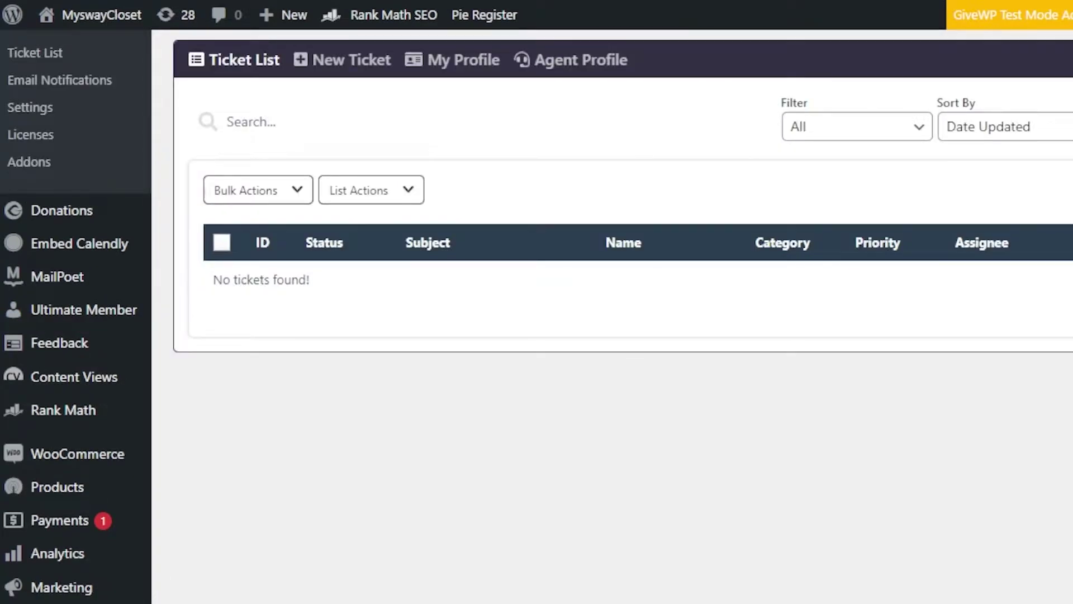
scroll(895, 173, down, 1)
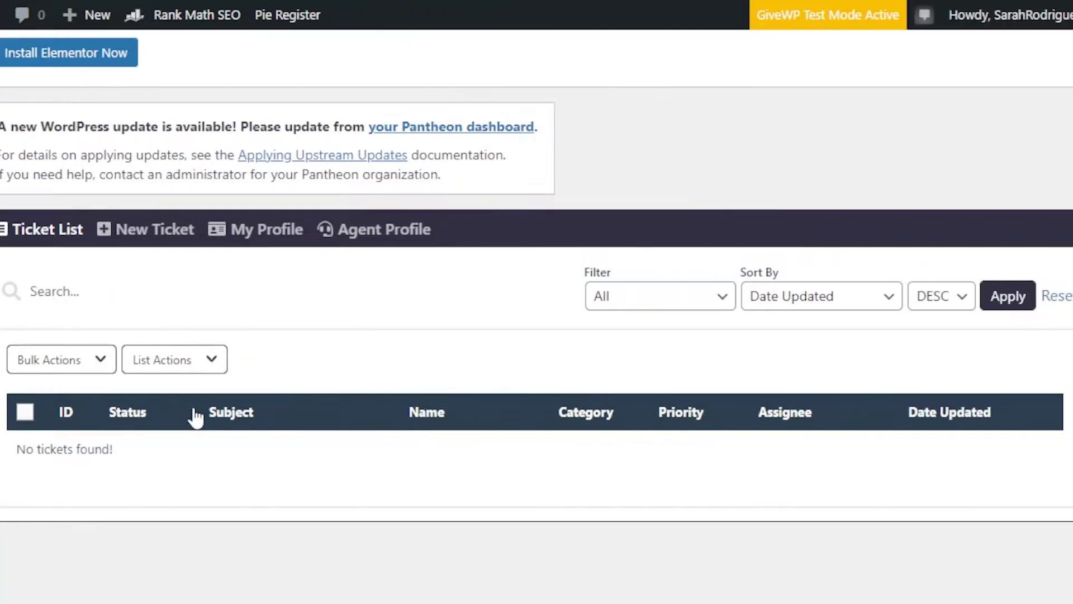
Step: Start a new ticket, keep the current customer, and enter subject 'Error with signing up'
click(115, 235)
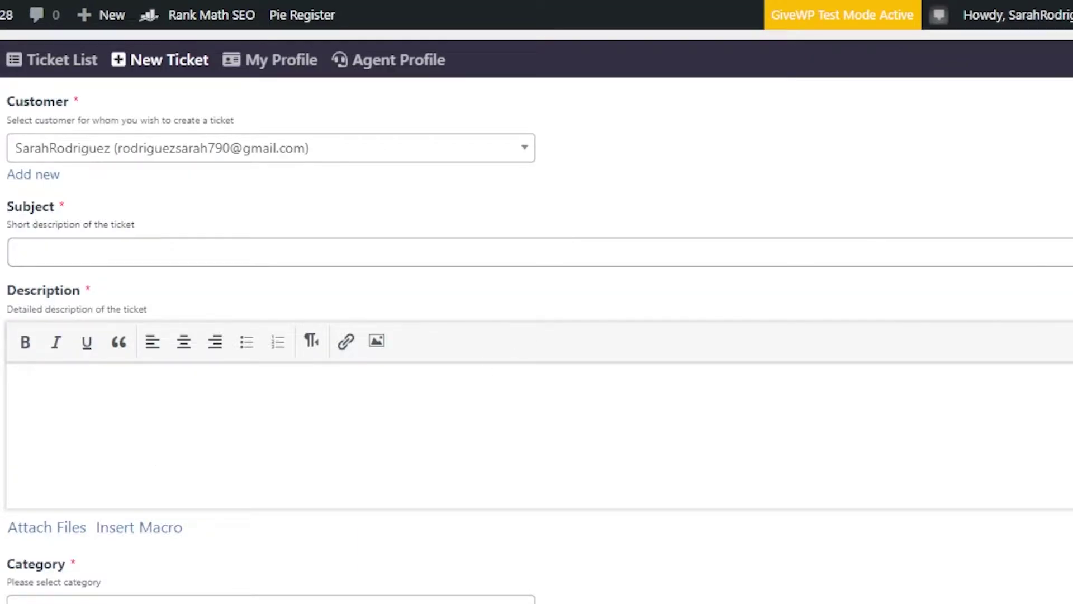
scroll(537, 313, down, 1)
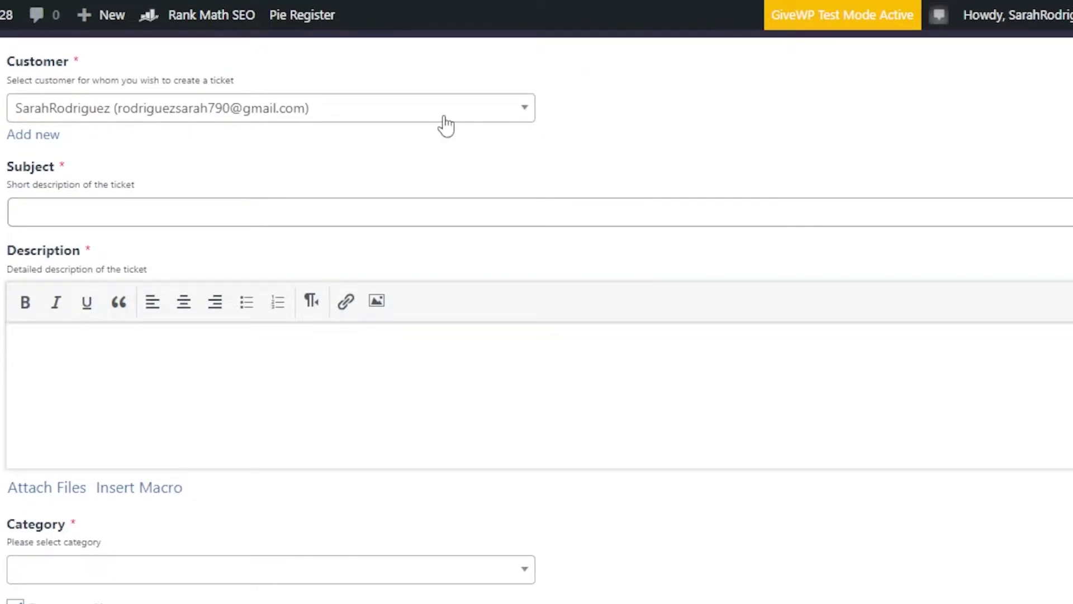
click(417, 118)
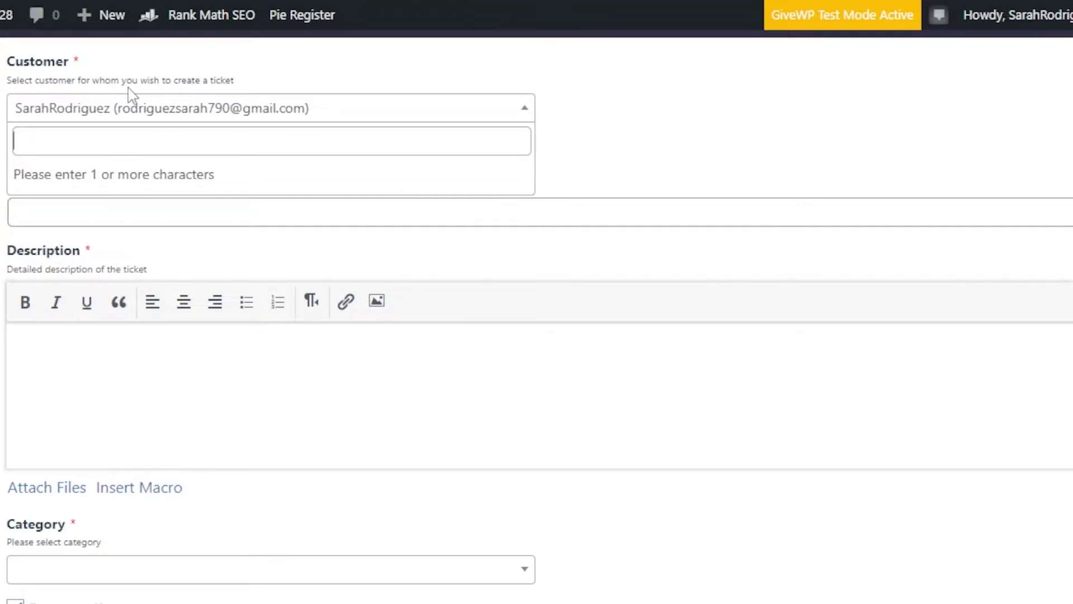
click(187, 116)
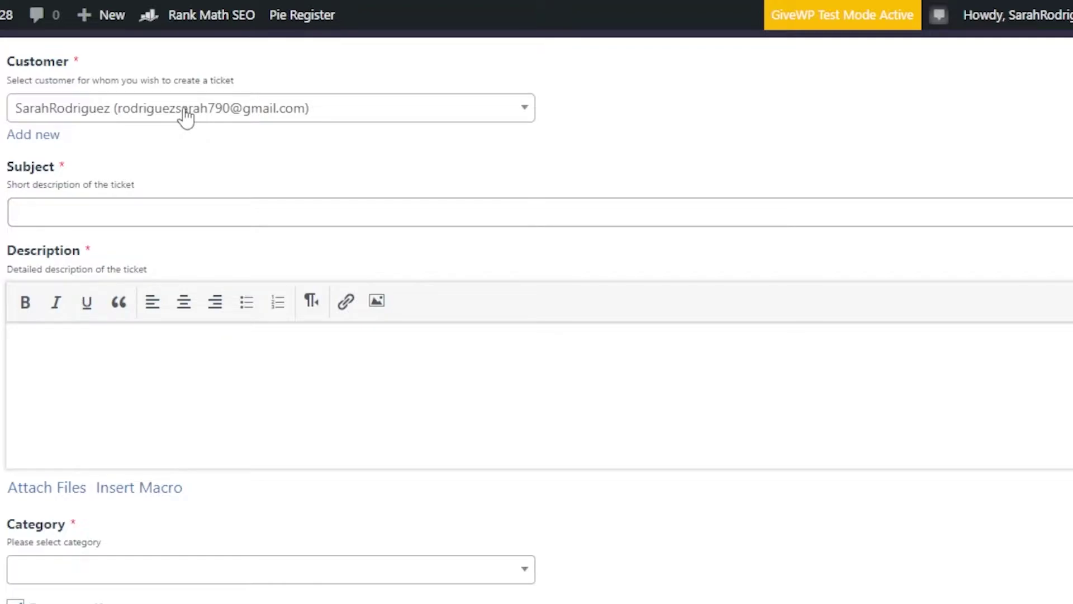
click(174, 209)
text(Error with signing up)
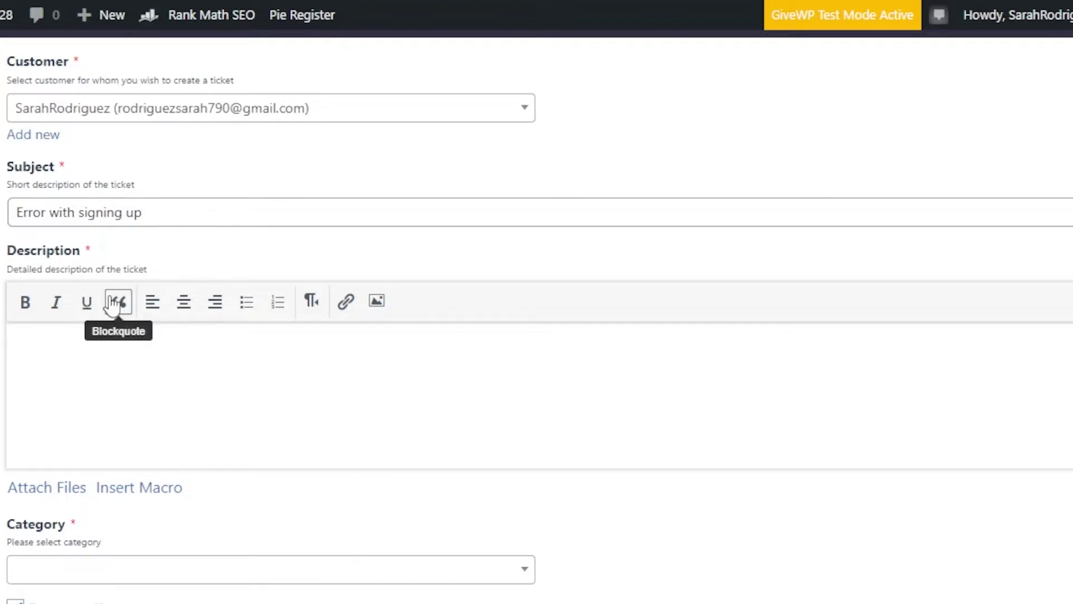
Step: Write 'Test ticket' as the ticket's description
click(95, 368)
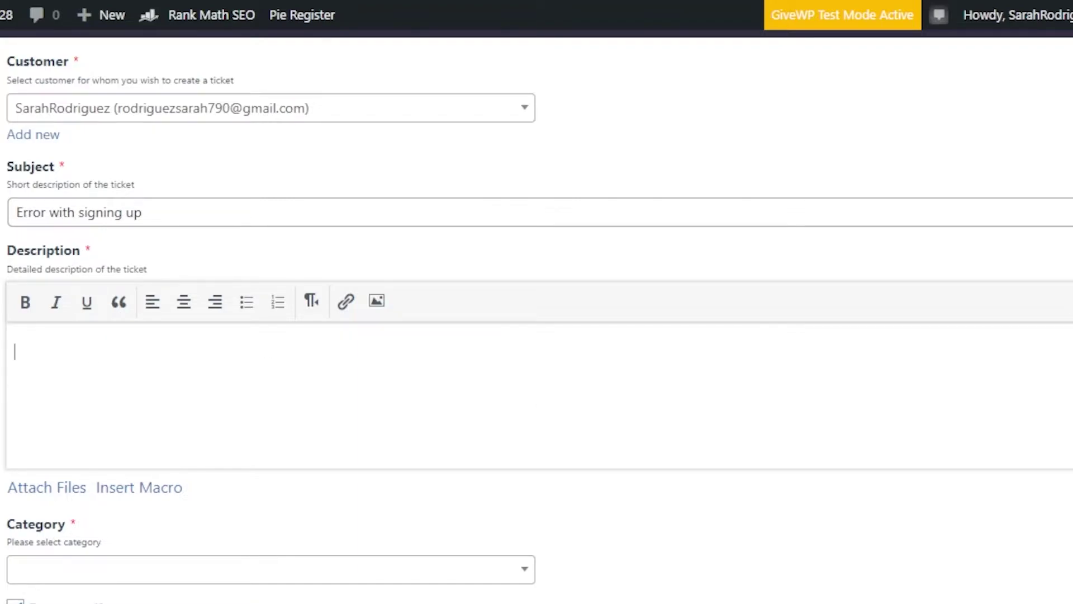
scroll(755, 431, down, 2)
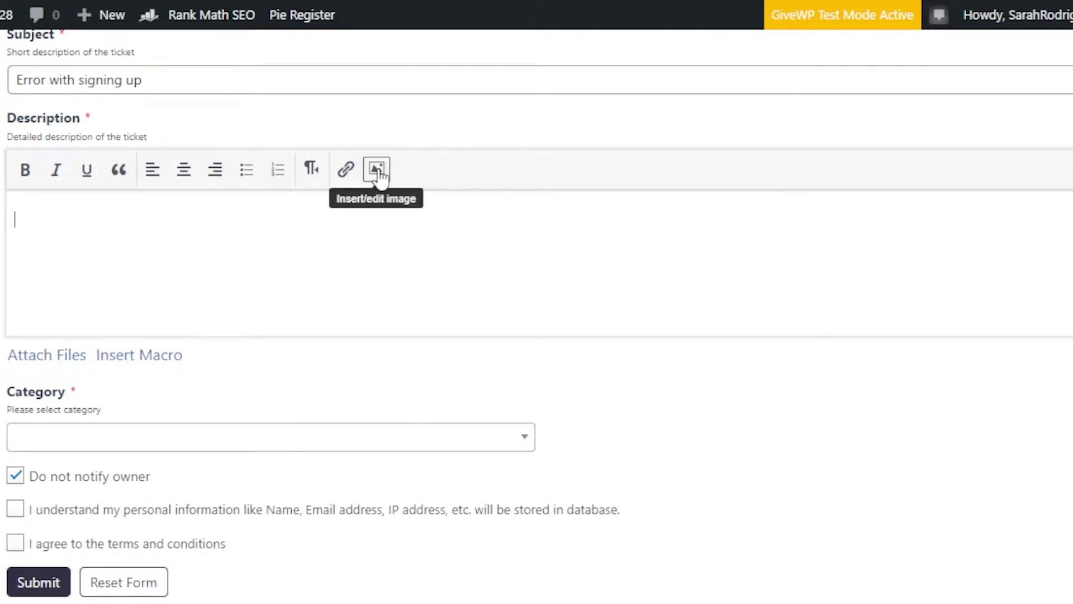
click(51, 222)
text(T)
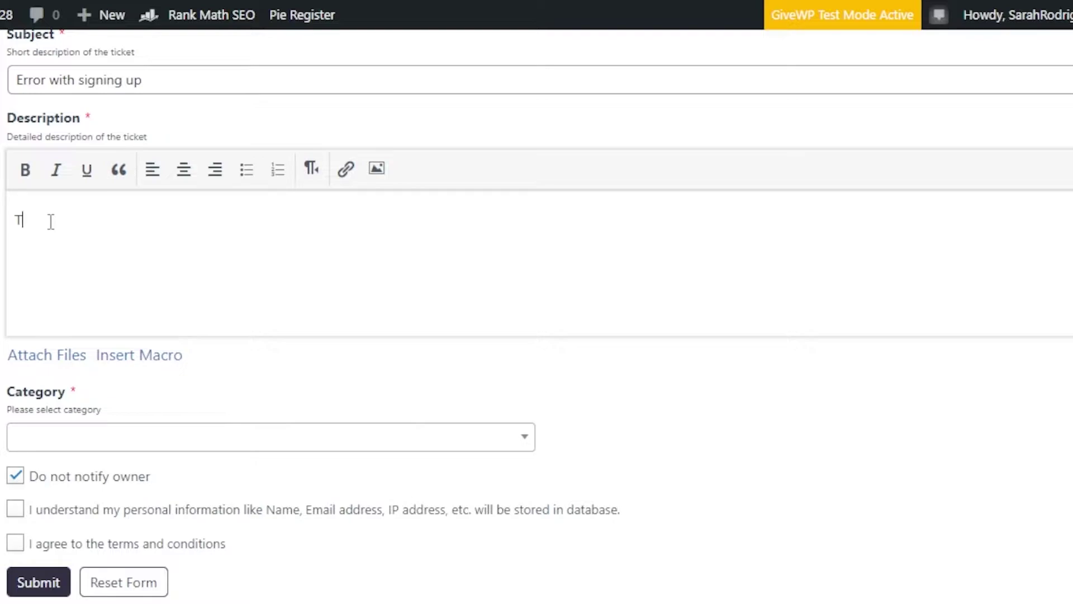
text(est ticket .......................................................)
scroll(920, 413, down, 3)
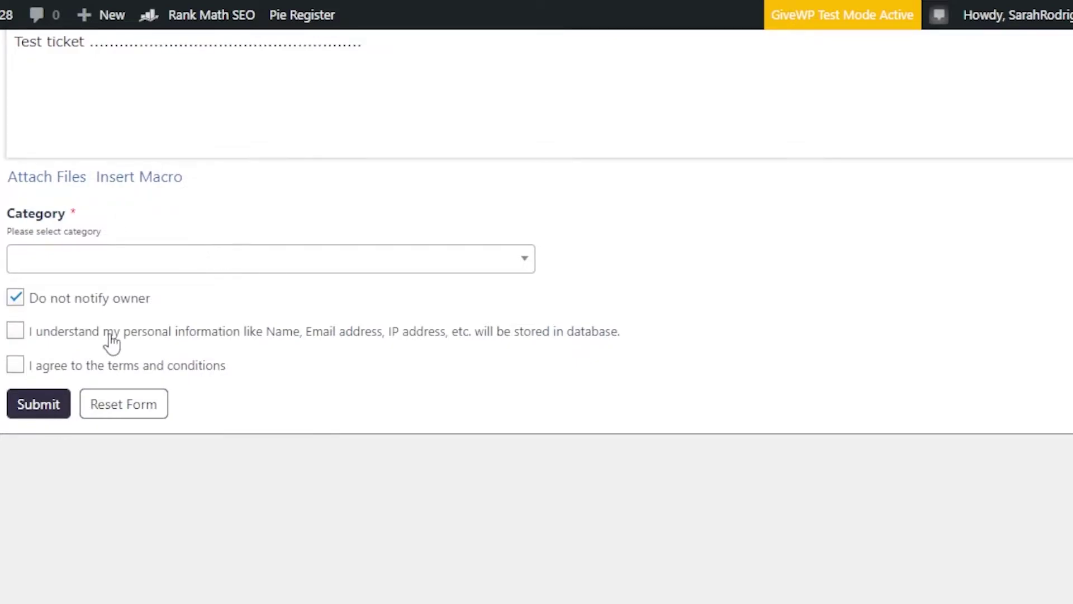
click(103, 267)
Step: Set category to General and submit, dismissing the missing-fields alert and resubmitting
click(83, 331)
click(49, 408)
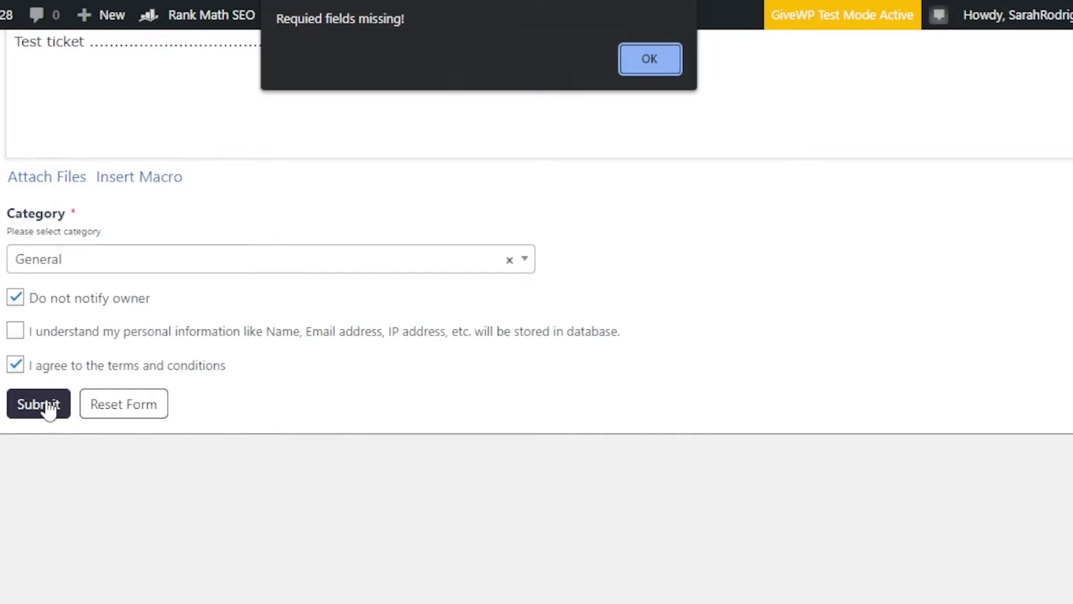
click(649, 55)
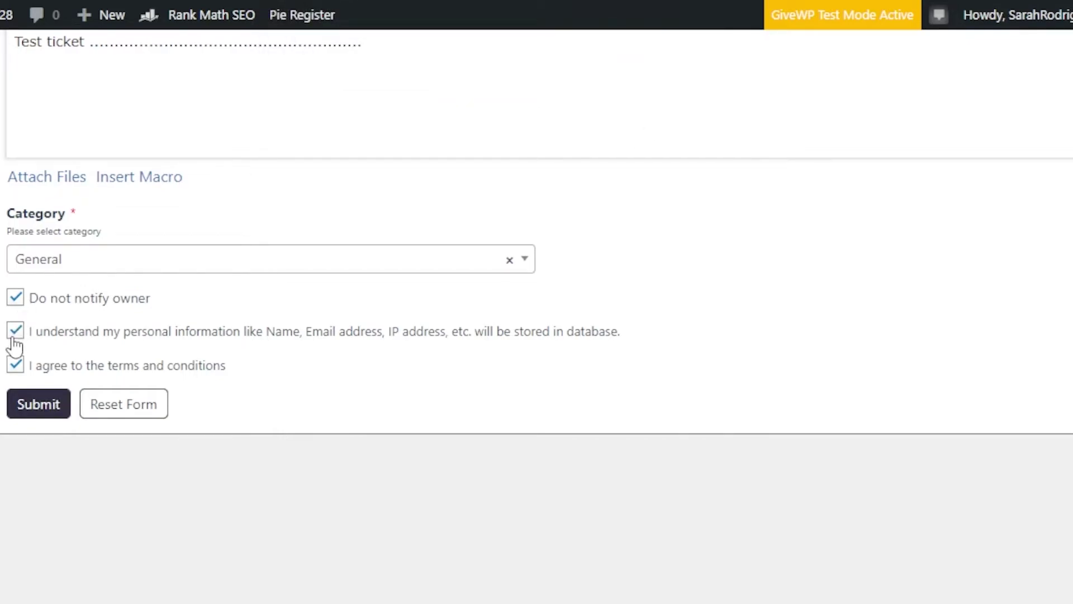
click(44, 411)
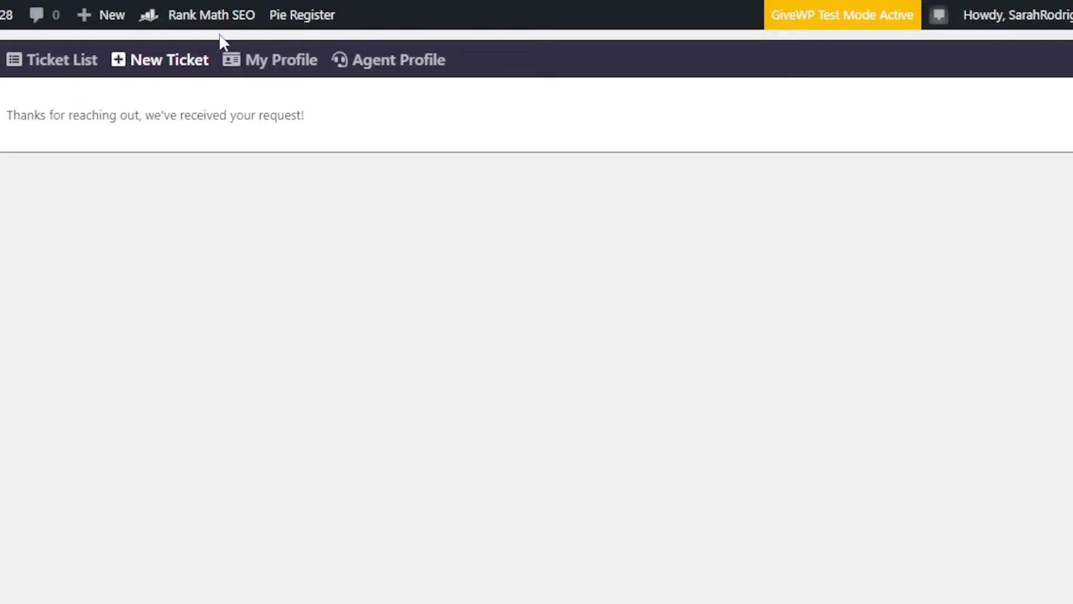
Step: Check ticket #1 'Error with signing up' is listed as Open, then view My Profile
click(50, 66)
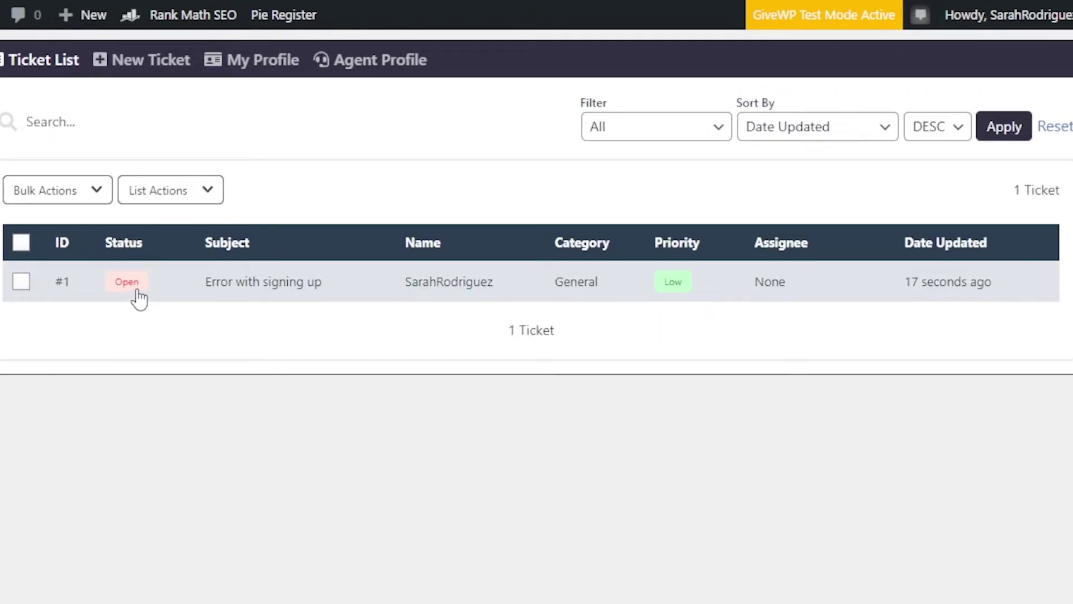
click(239, 62)
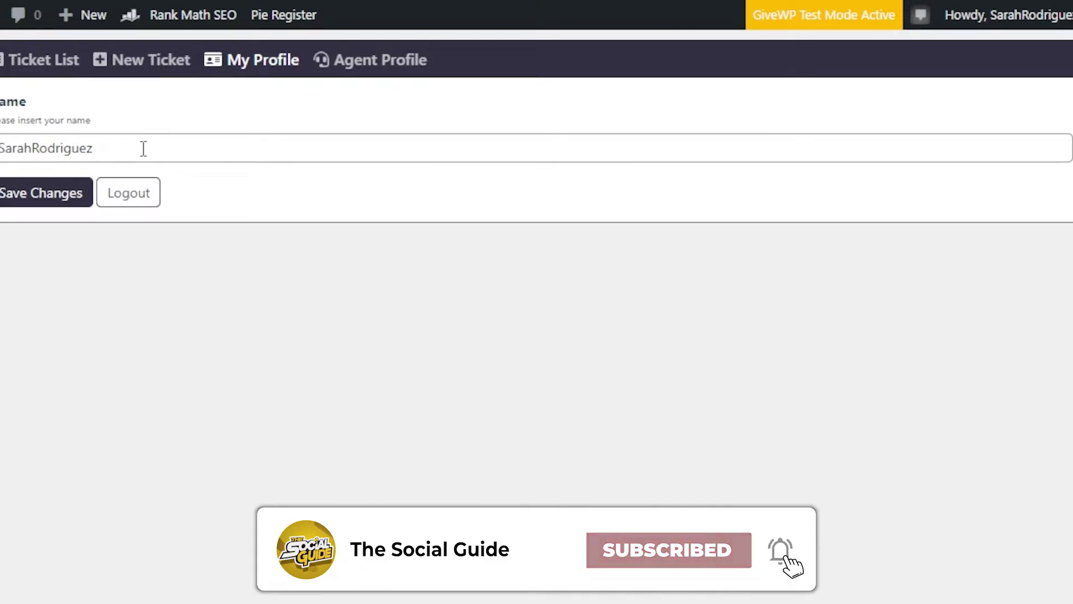
Step: In Agent Profile, enter the agent's name as signature, set default filter to Mine, and save
click(364, 66)
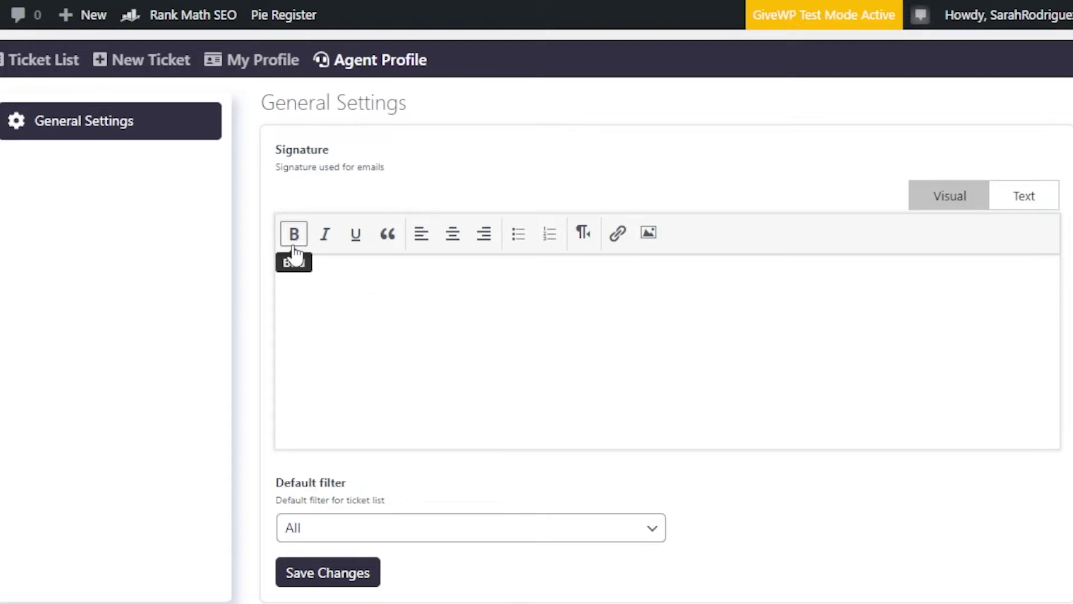
click(334, 286)
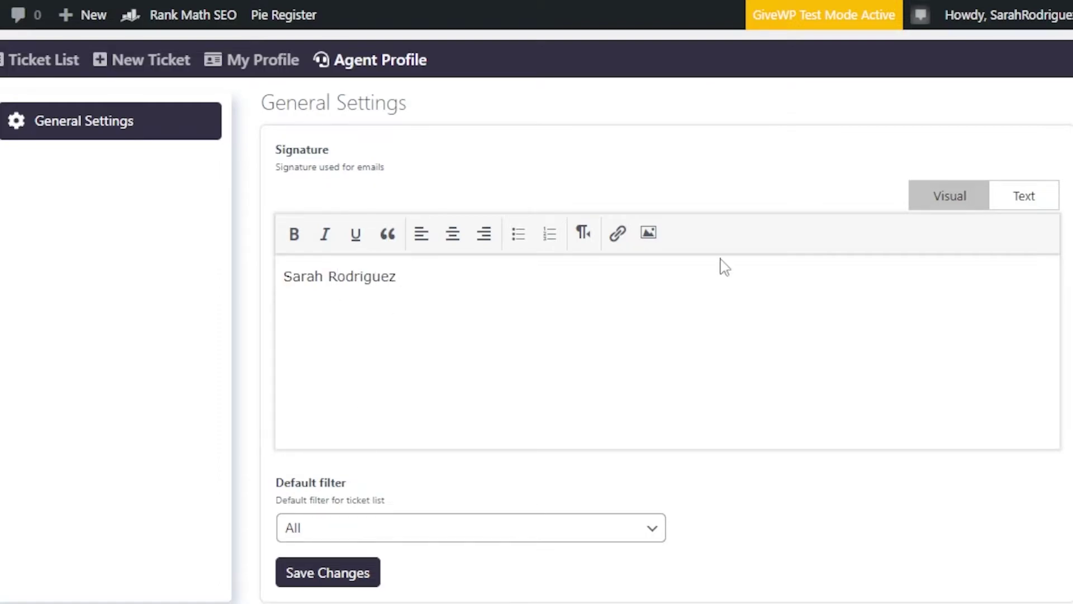
scroll(537, 301, down, 1)
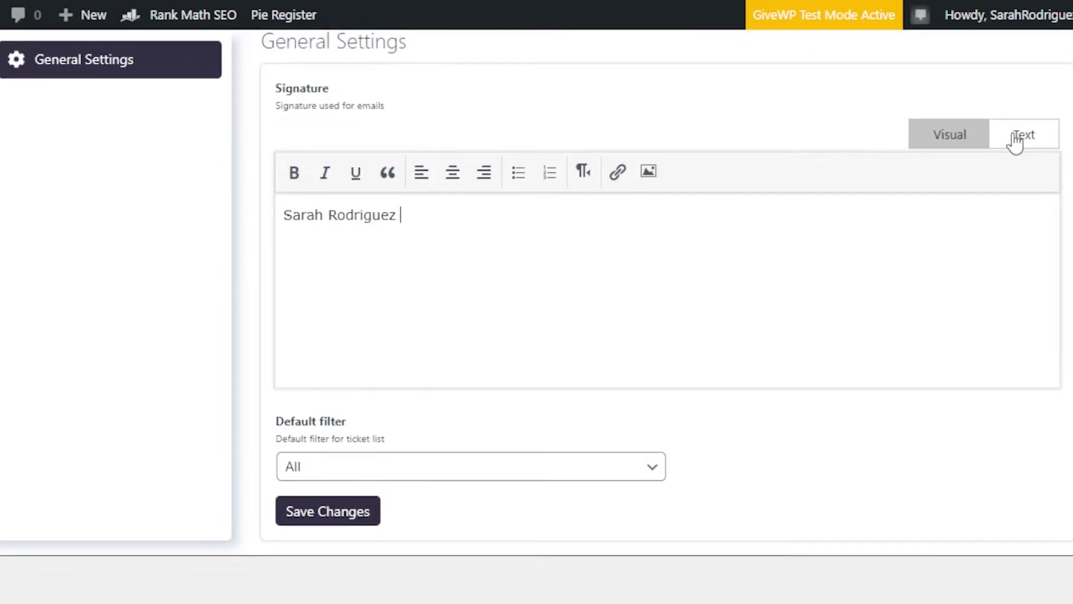
click(355, 475)
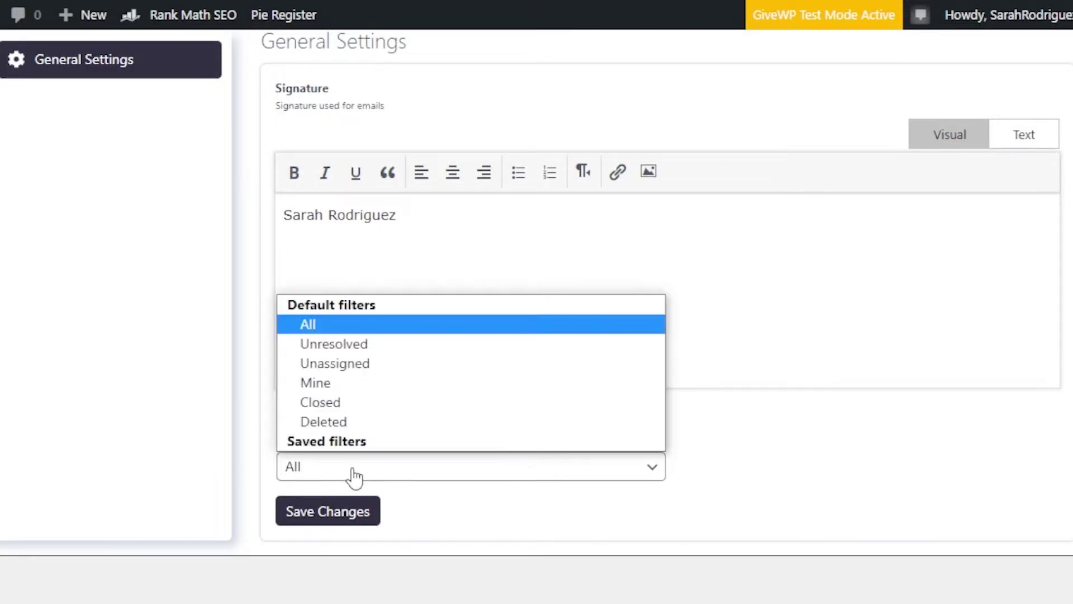
click(324, 383)
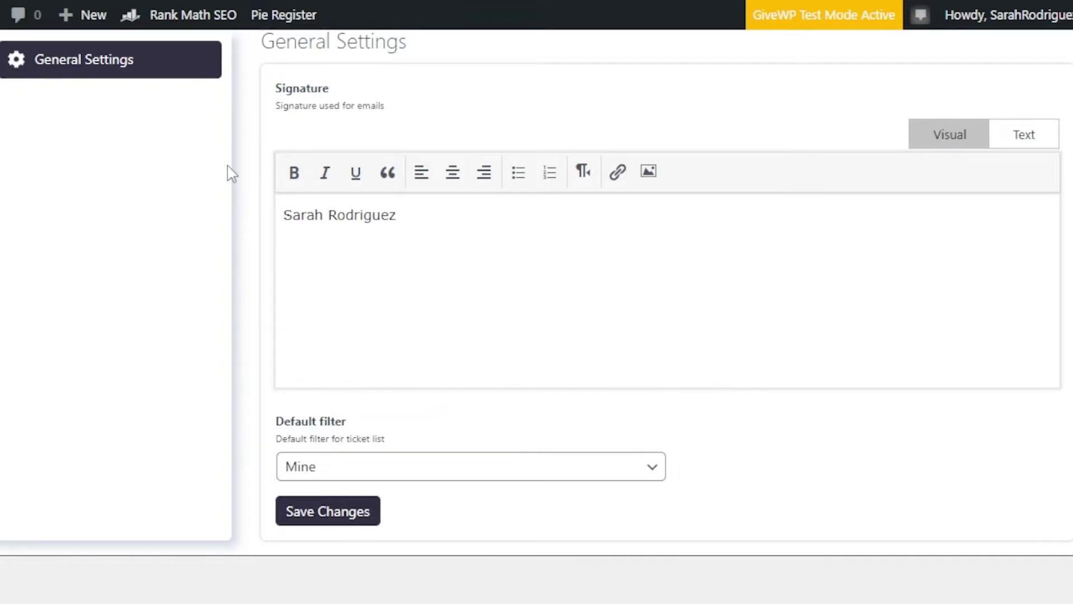
click(344, 519)
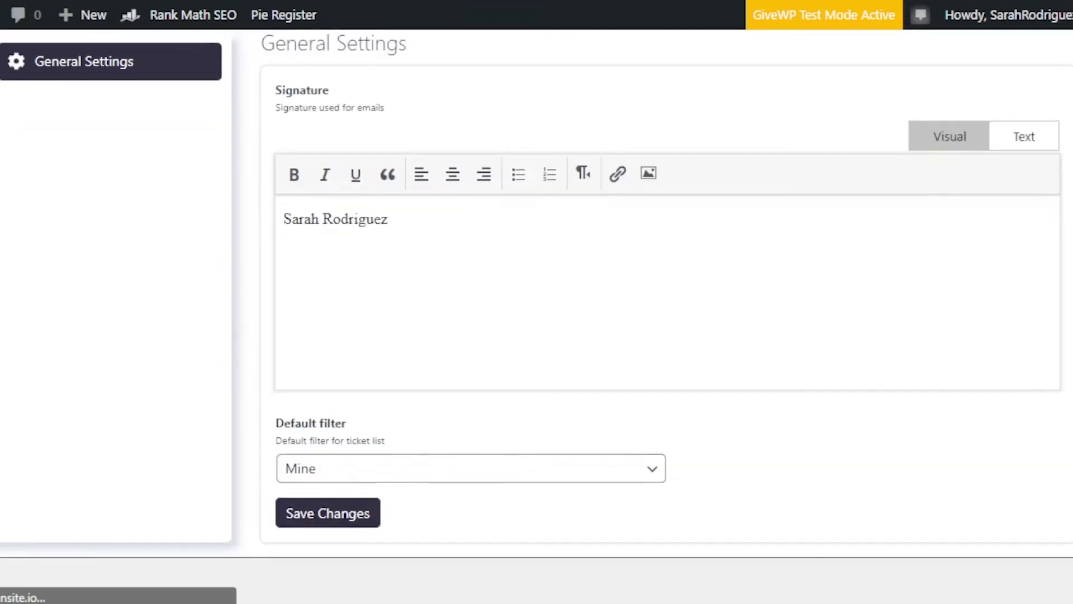
scroll(482, 415, up, 8)
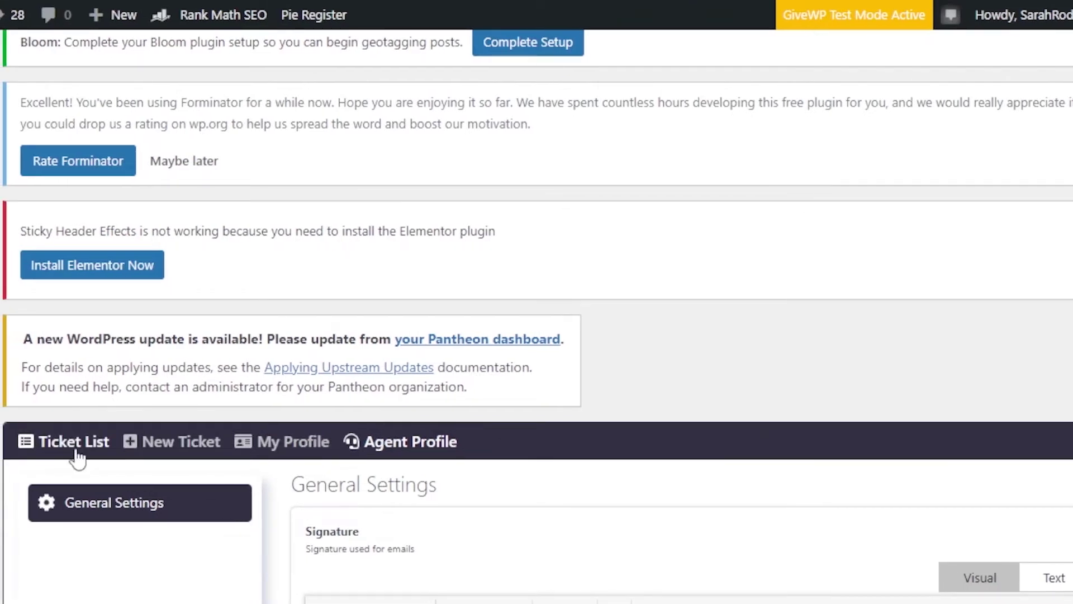
Step: Open ticket #1 'Error with signing up' from the ticket list and edit its status details
click(60, 447)
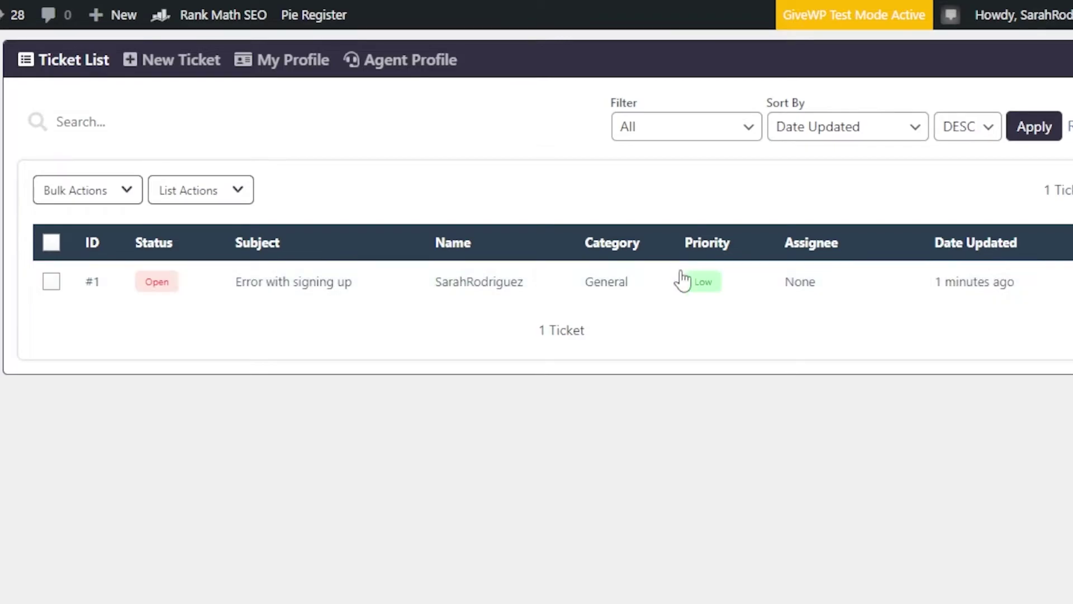
click(707, 292)
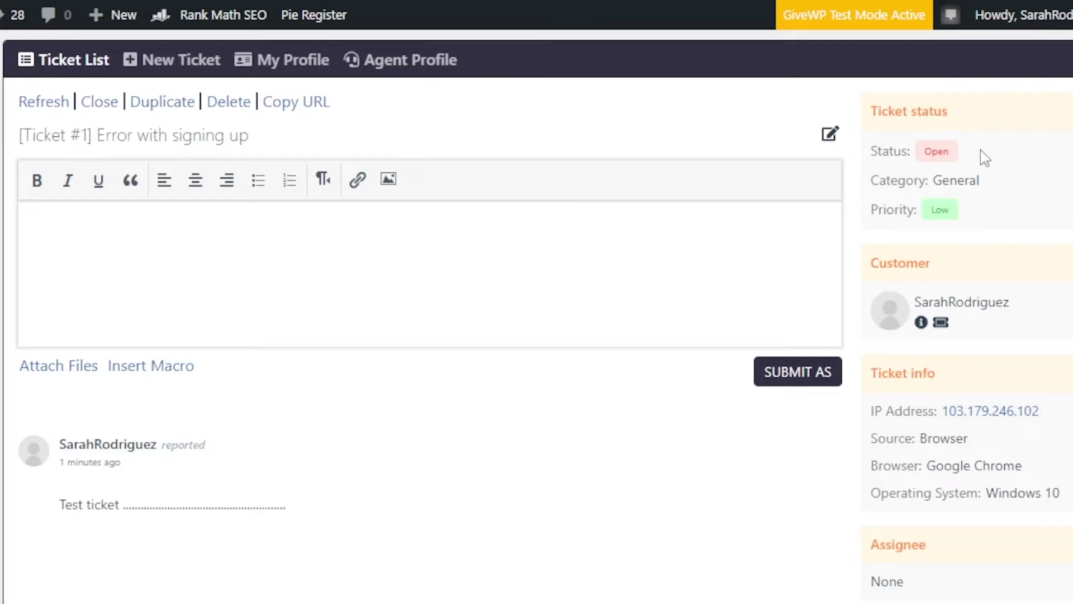
double_click(889, 151)
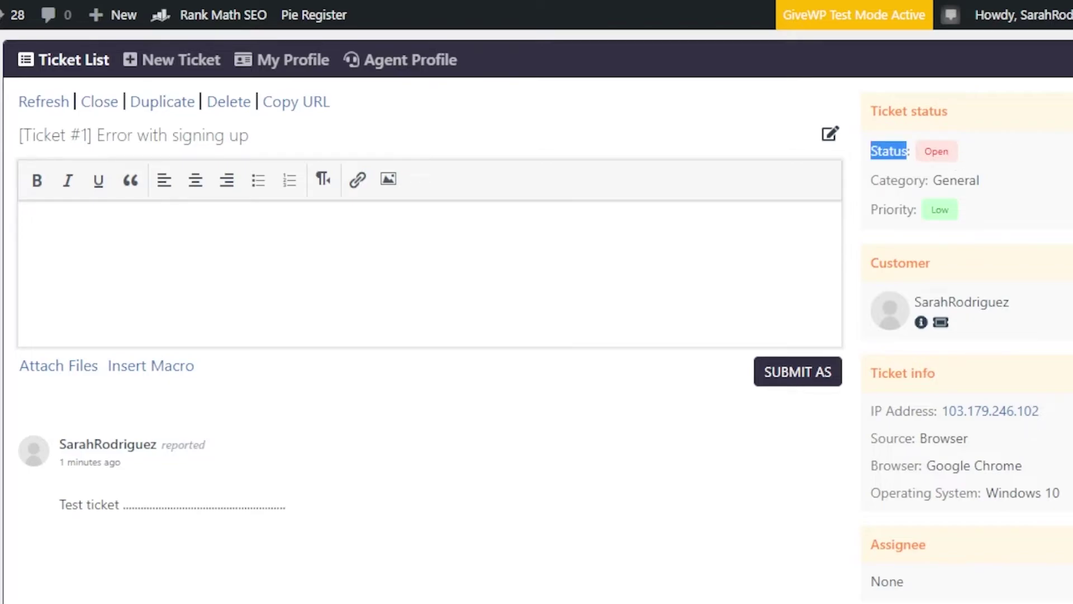
click(889, 151)
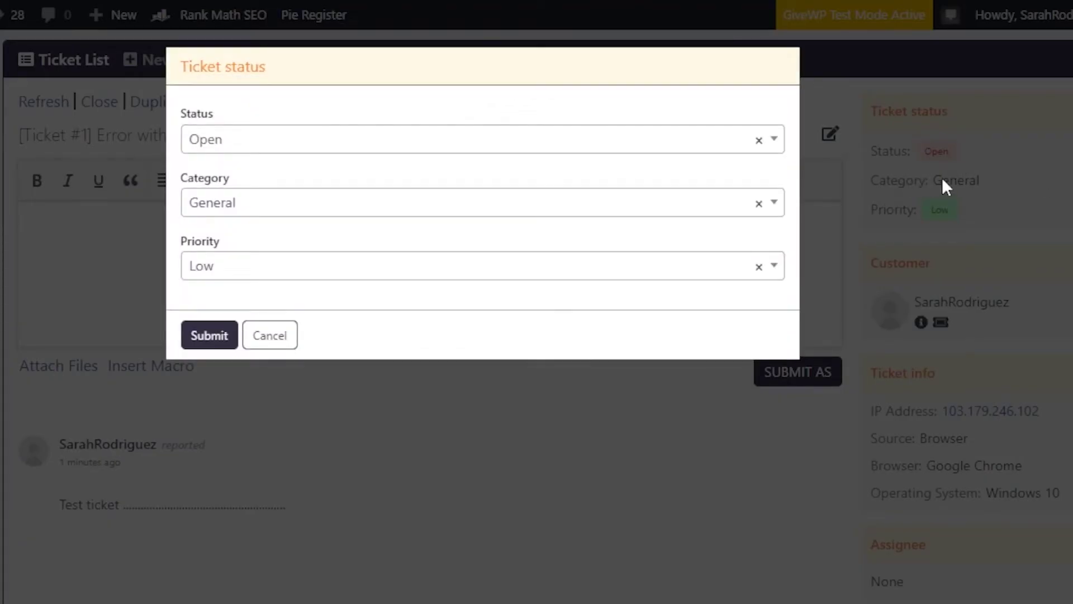
Step: Change ticket #1's status to Awaiting agent reply and priority to High, keeping category General
click(254, 141)
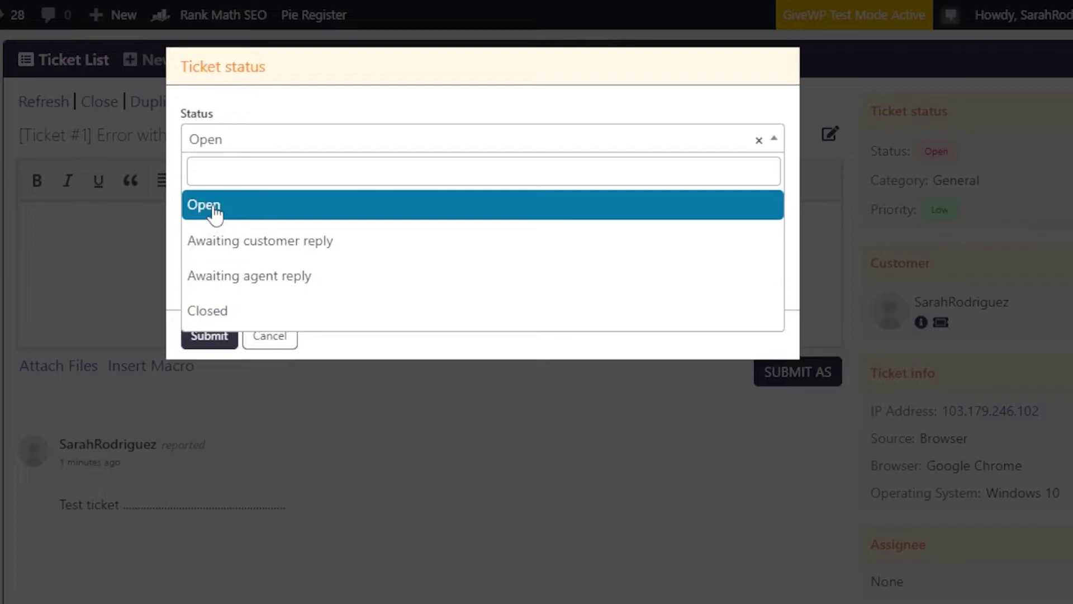
click(254, 276)
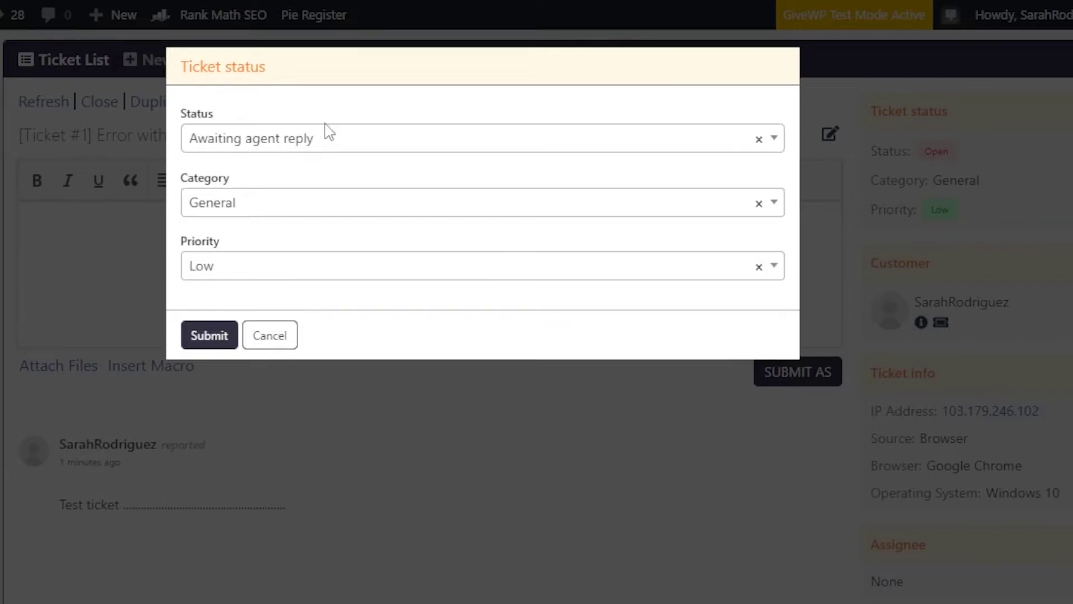
click(302, 203)
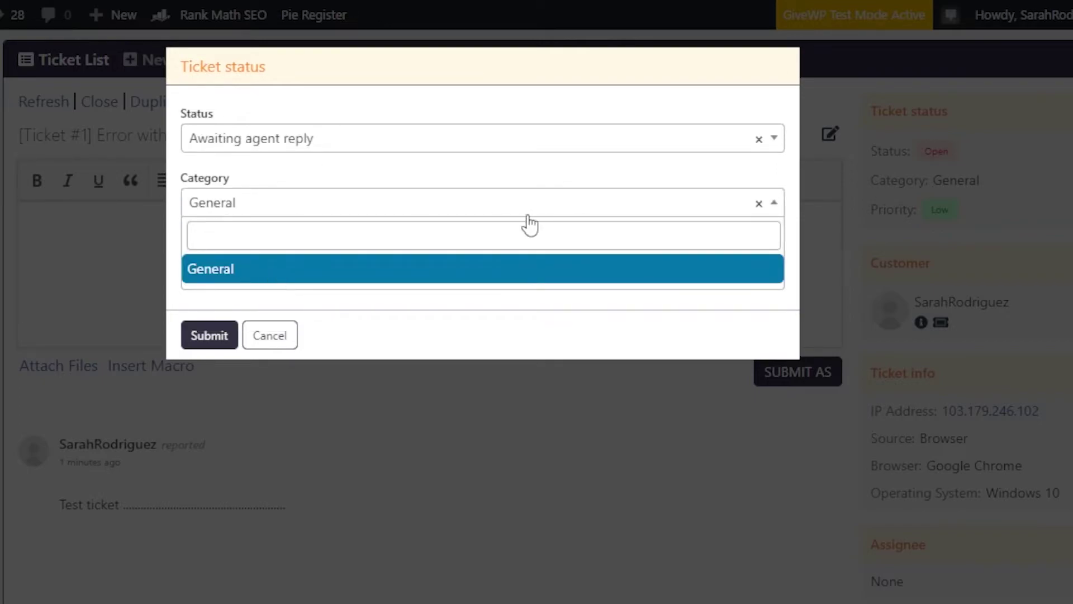
click(638, 342)
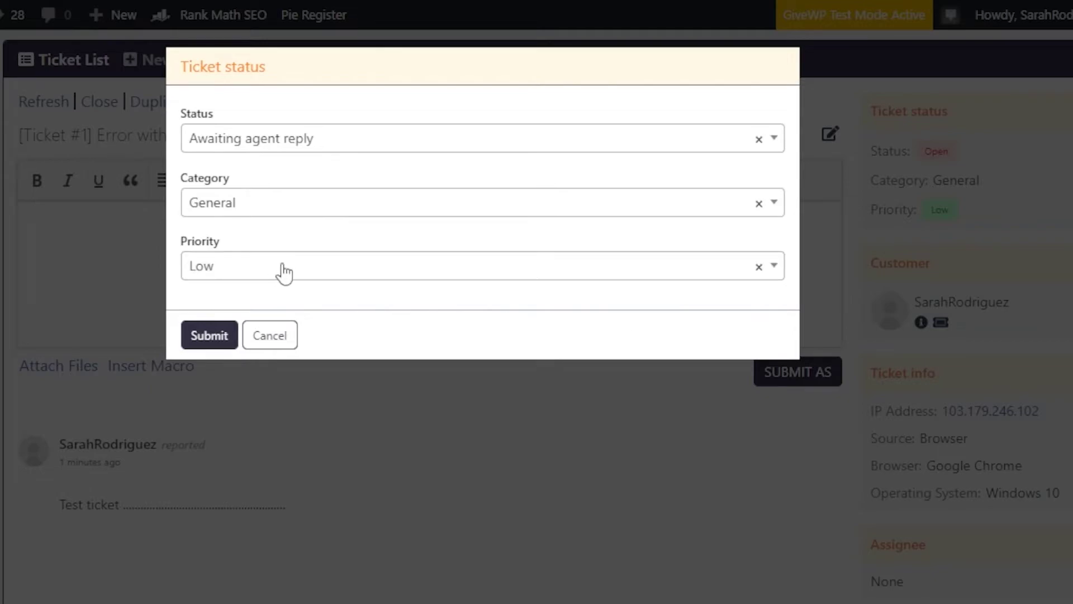
click(280, 270)
click(229, 404)
click(211, 338)
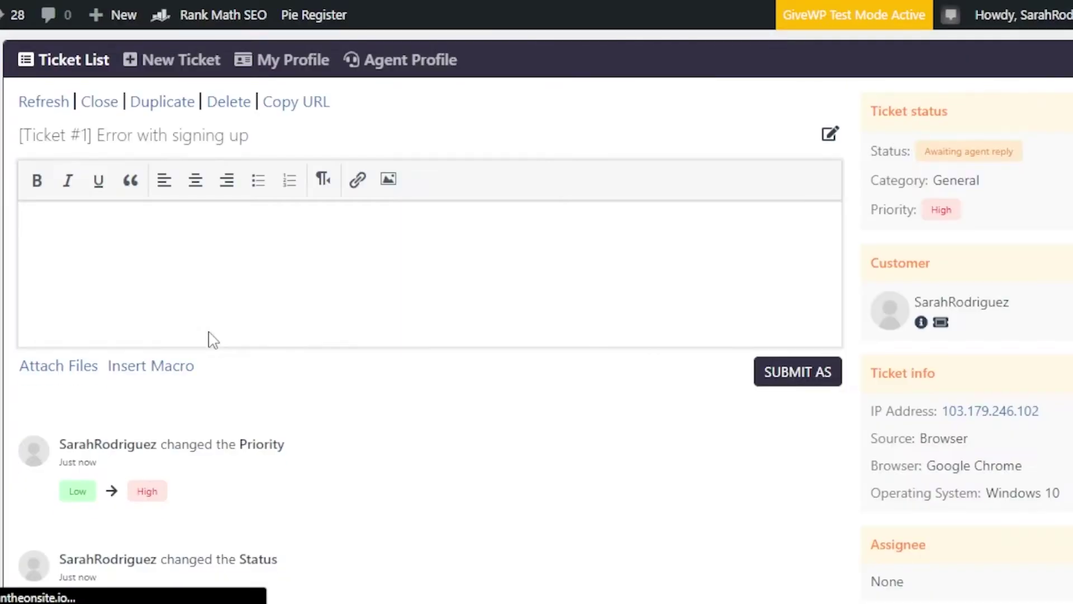
scroll(214, 339, down, 3)
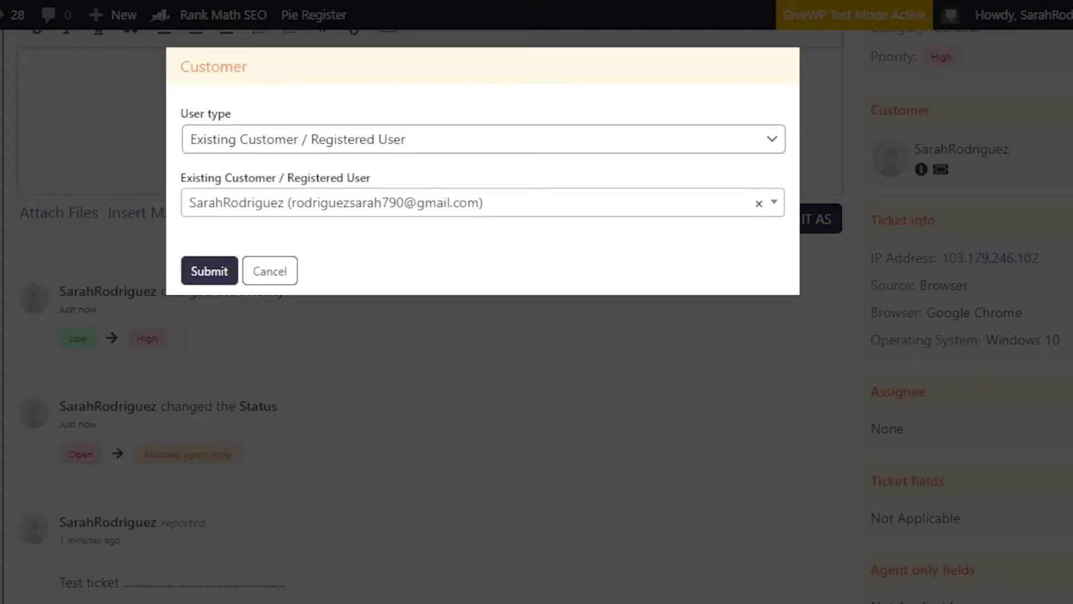
click(457, 145)
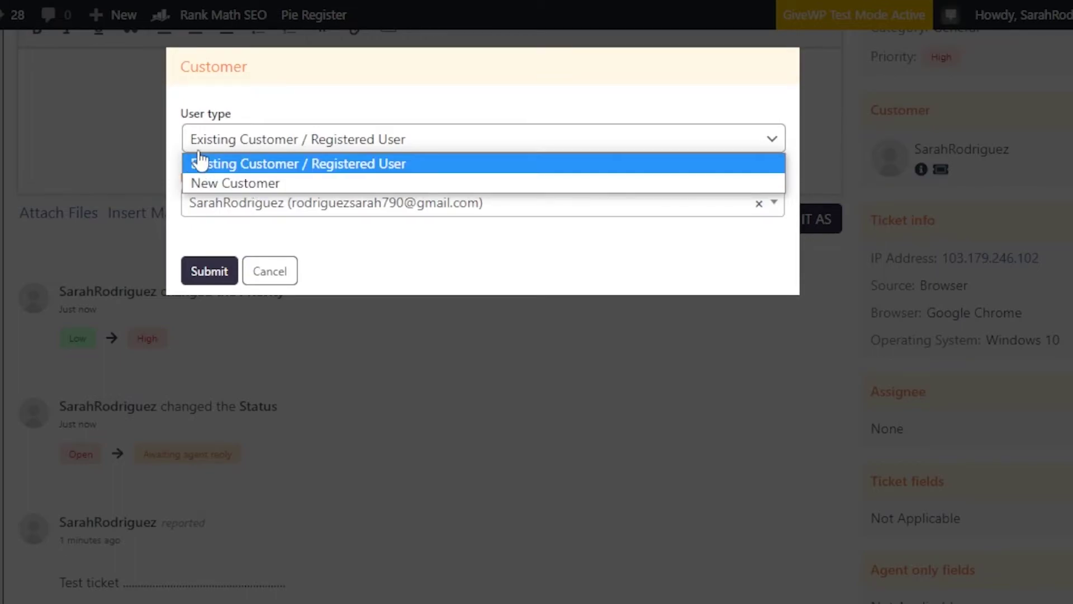
click(289, 163)
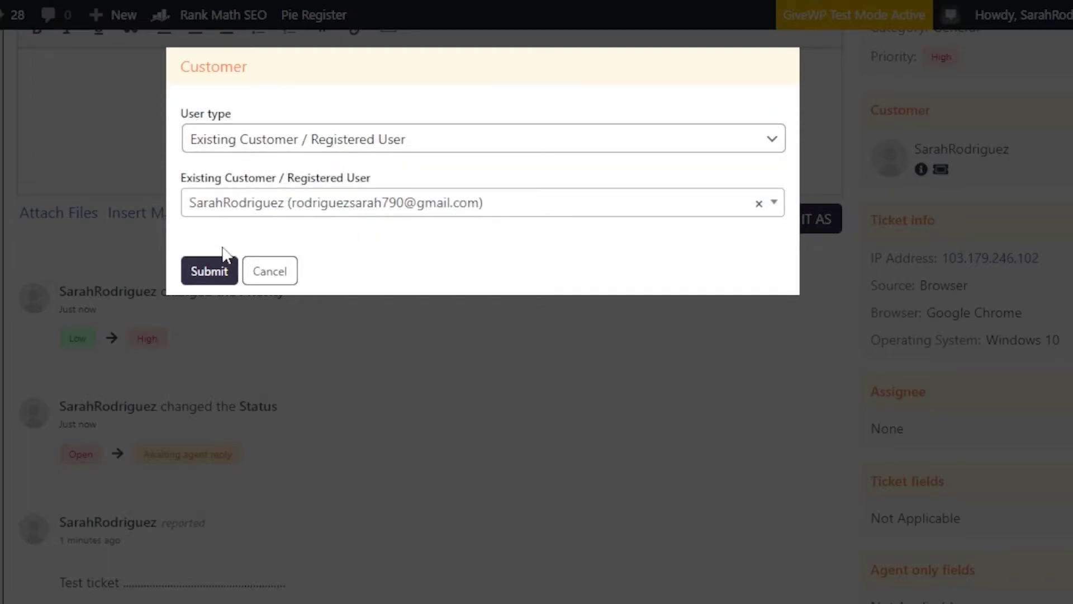
click(222, 277)
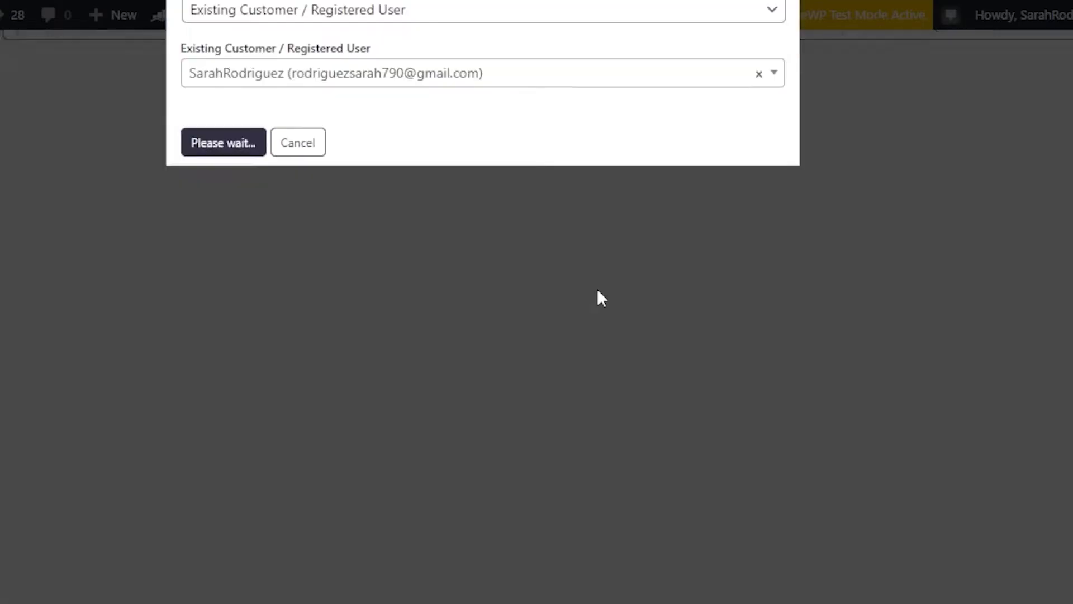
scroll(425, 313, down, 8)
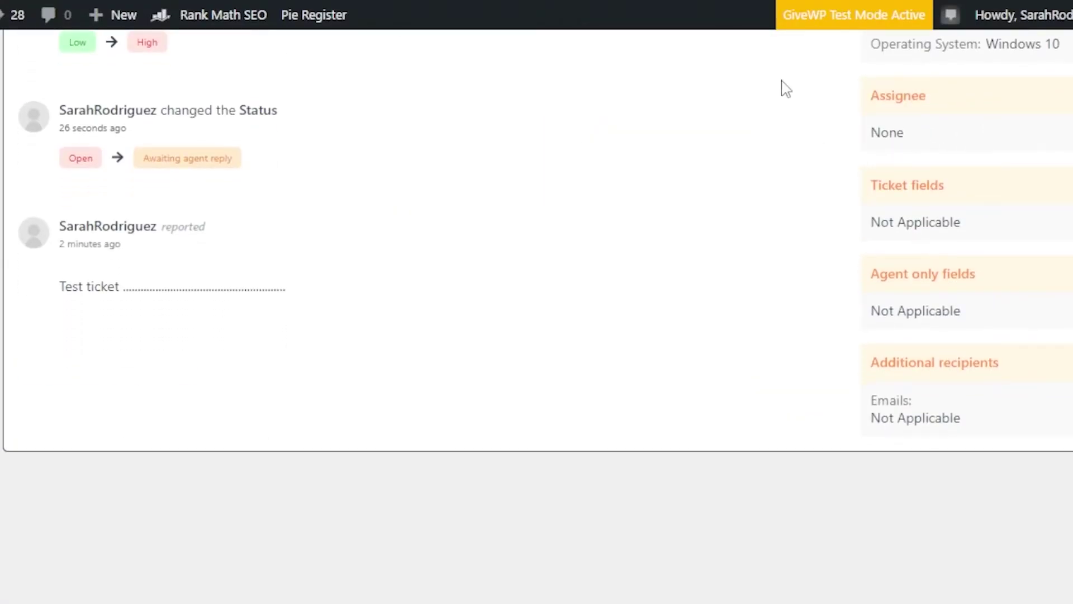
Step: Assign ticket #1 to the logged-in agent, replacing None as assignee
mouse_move(356, 264)
click(1065, 95)
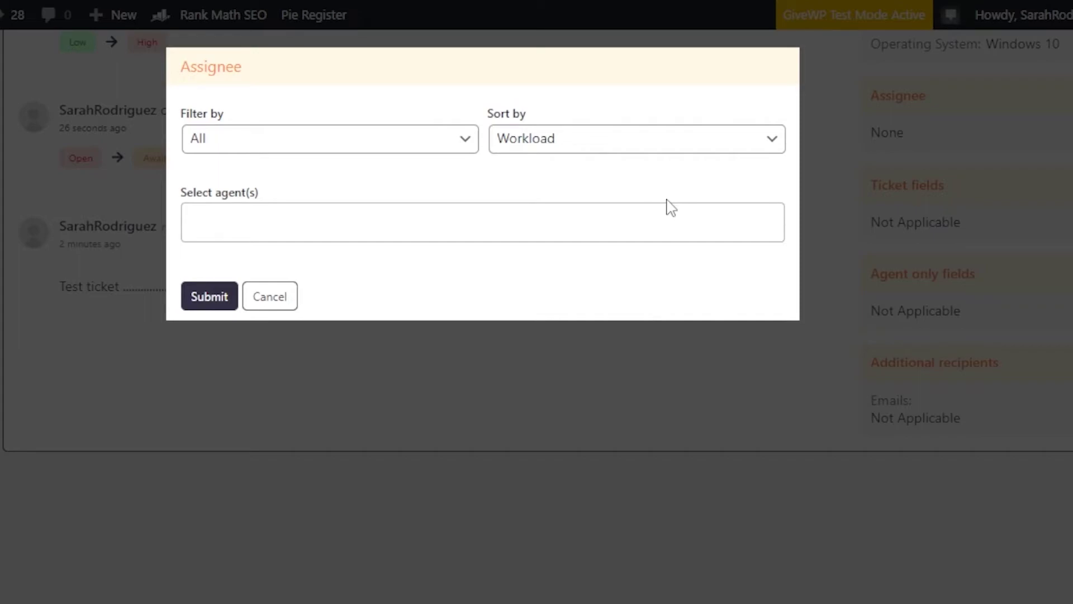
click(443, 218)
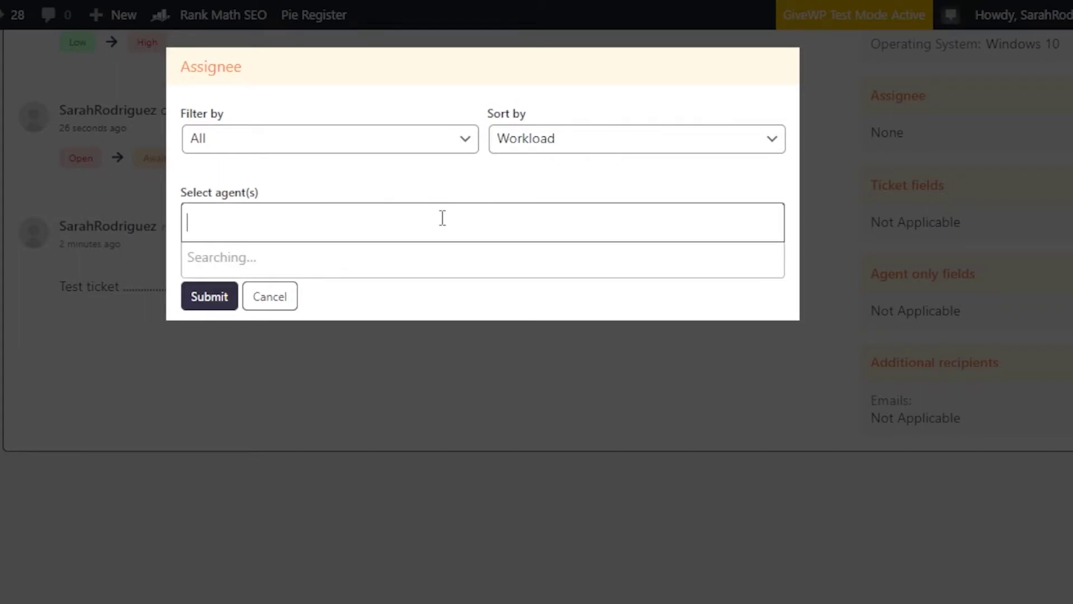
click(263, 258)
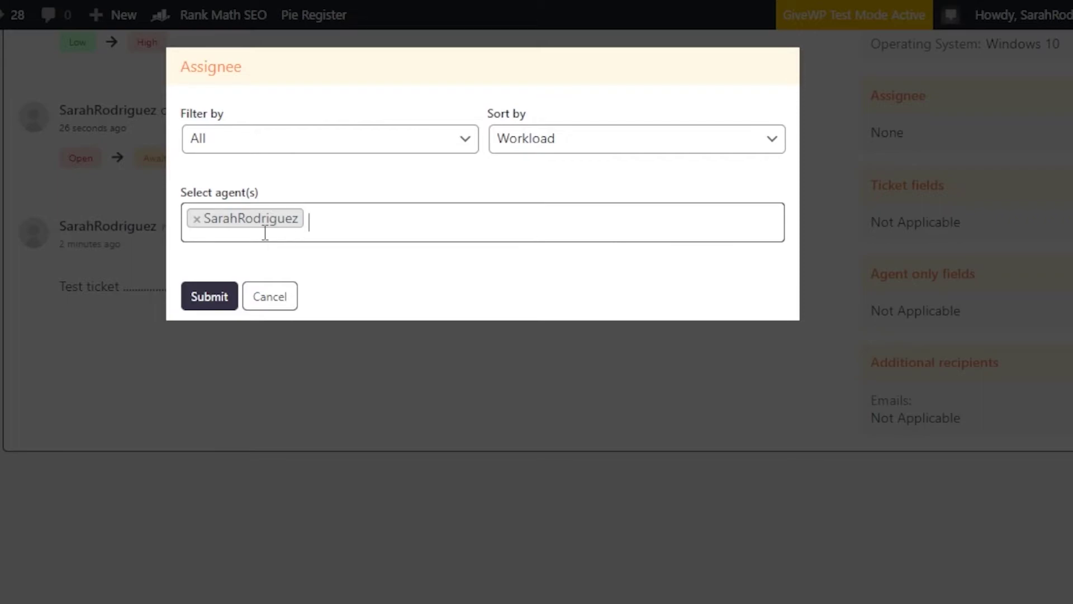
click(276, 138)
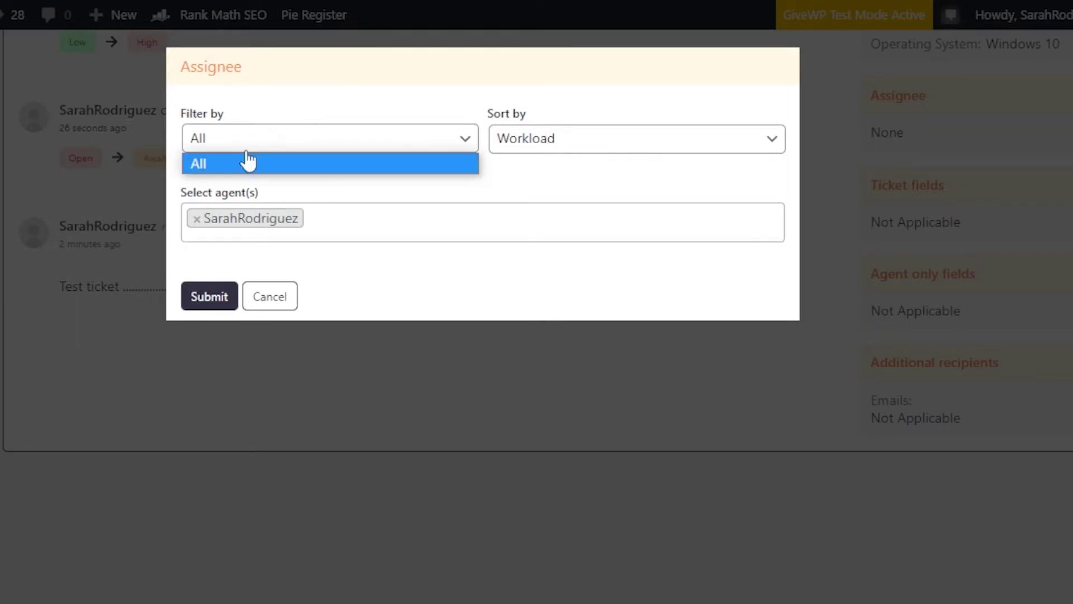
click(534, 146)
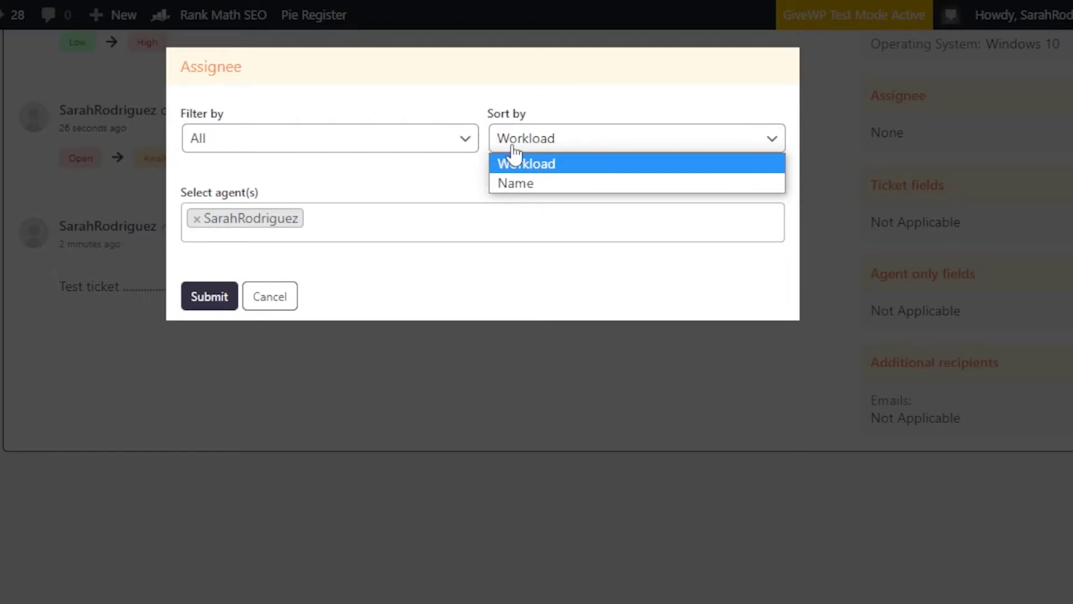
click(211, 305)
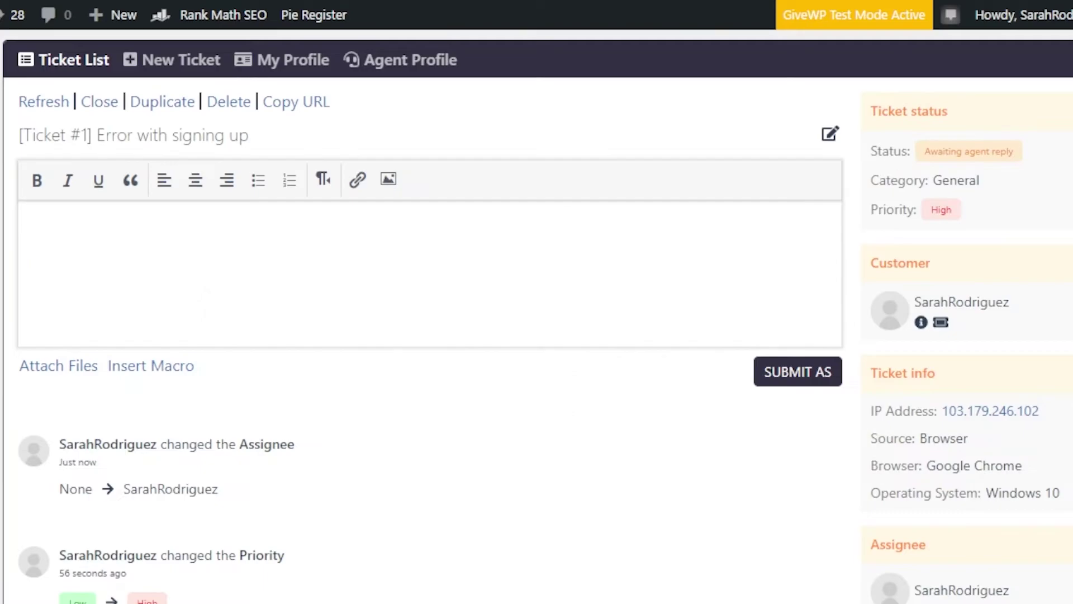
Step: Close the ticket fields editor unchanged, then submit ticket #1's additional recipients with no addresses
scroll(425, 302, down, 9)
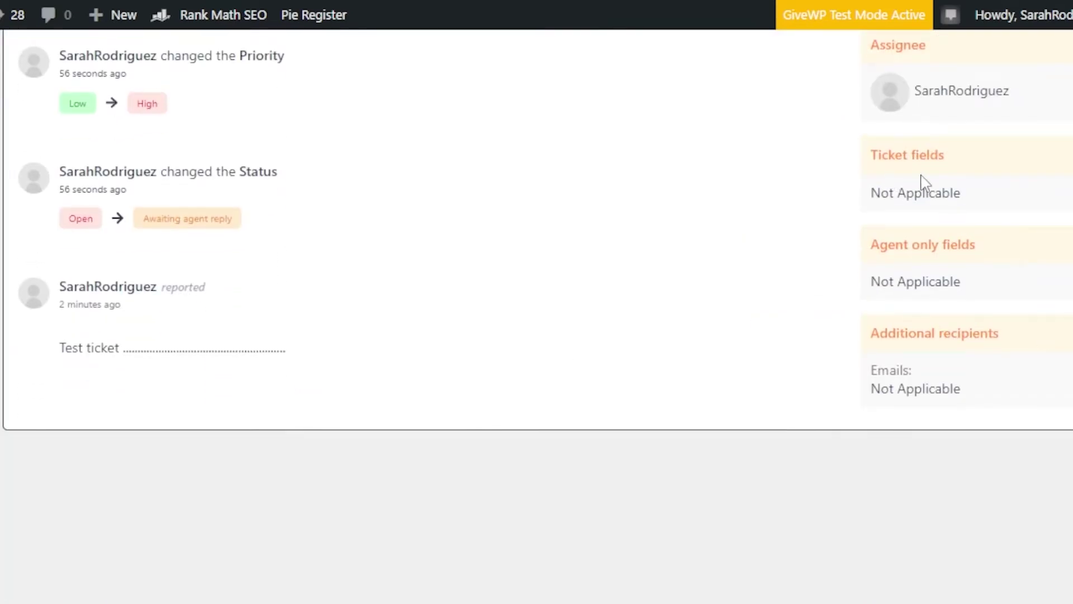
click(1065, 155)
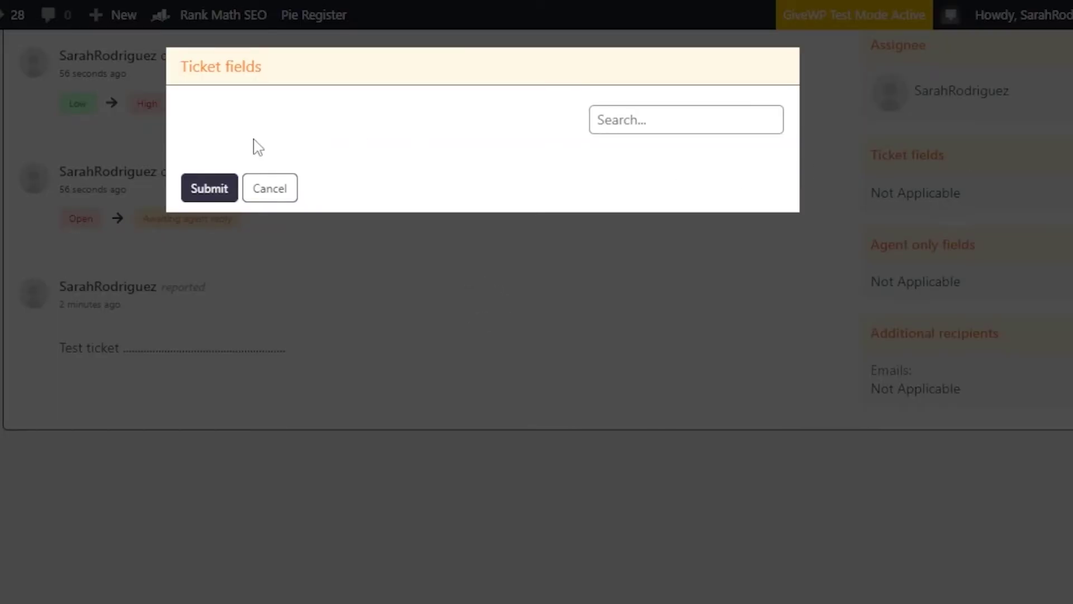
click(263, 193)
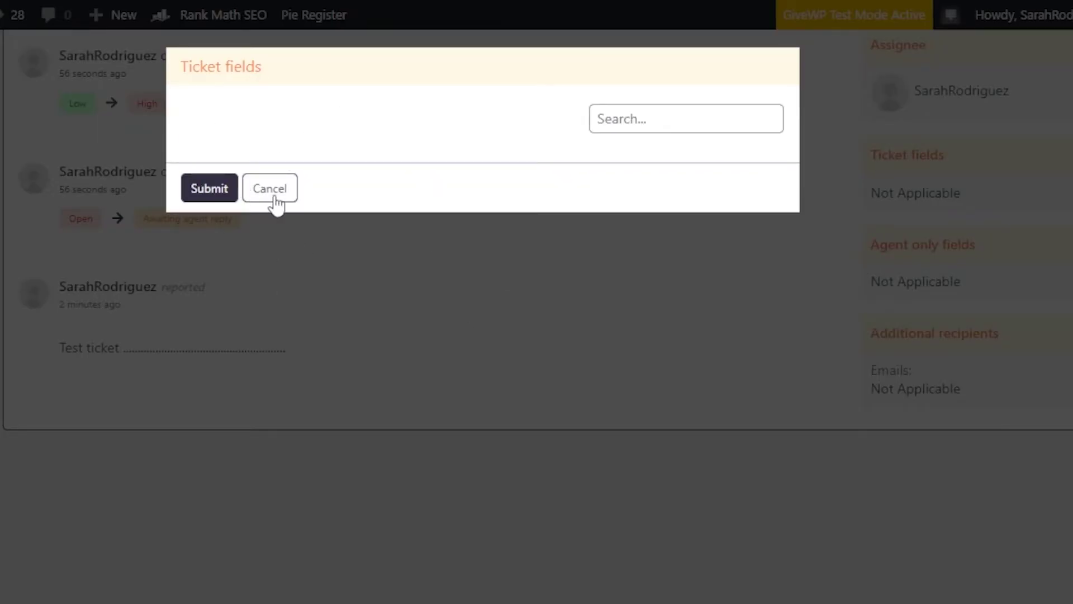
click(268, 193)
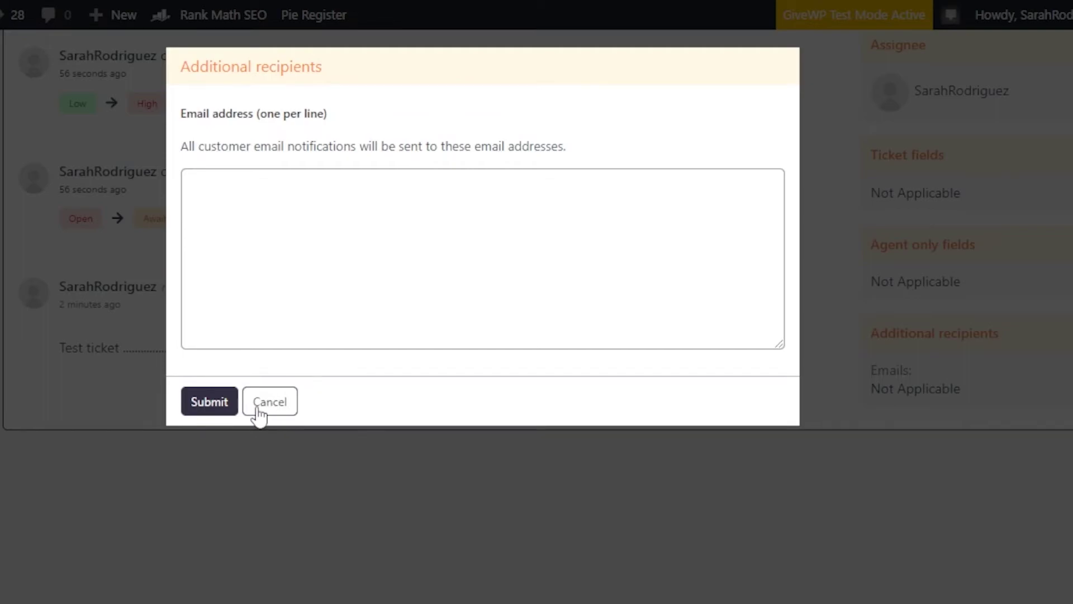
click(219, 413)
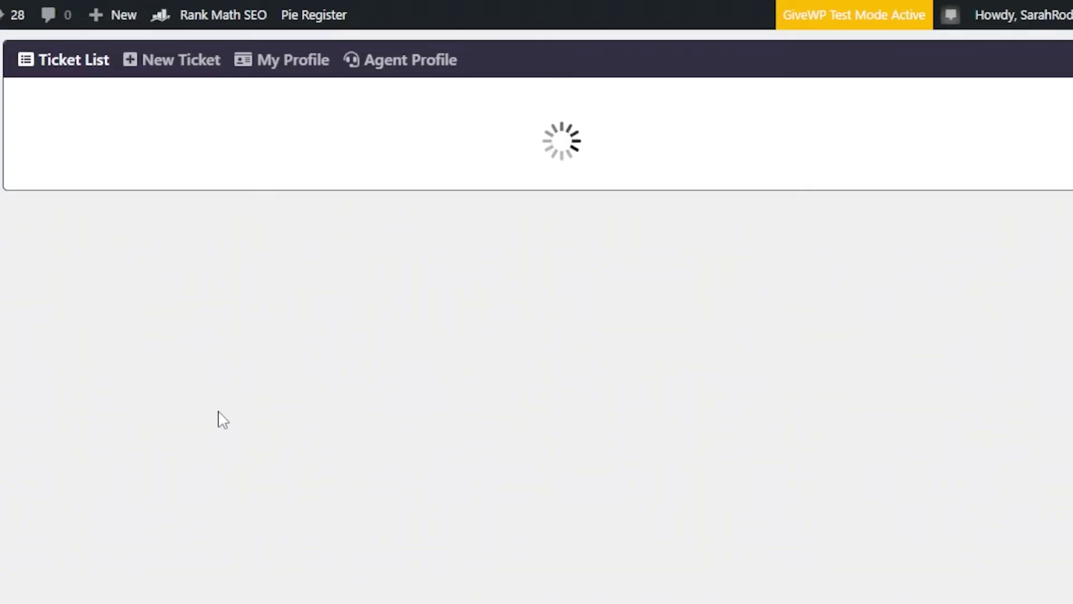
scroll(915, 294, down, 5)
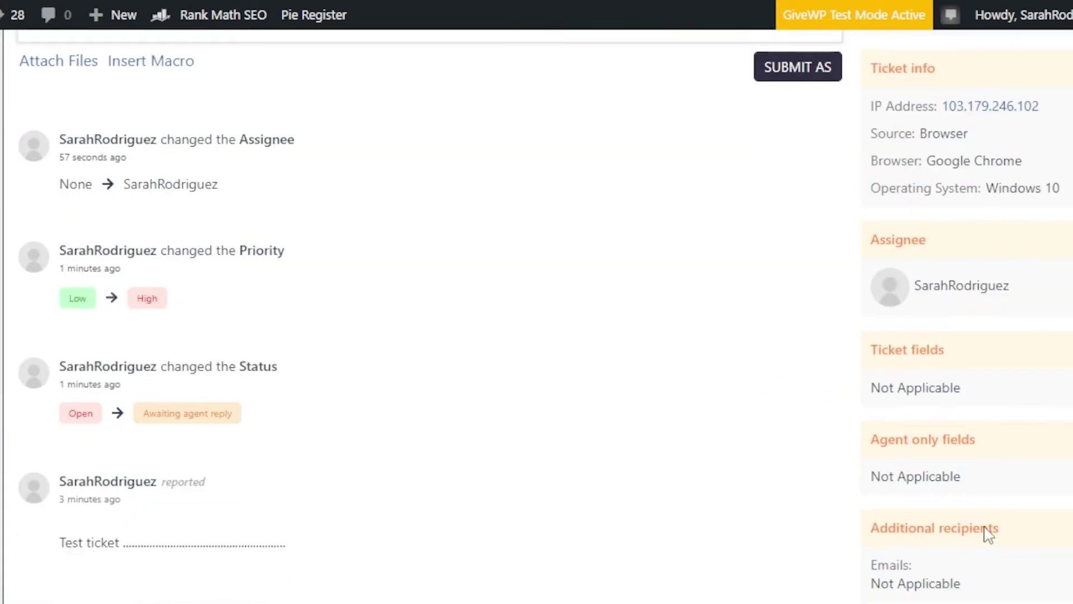
scroll(986, 166, down, 3)
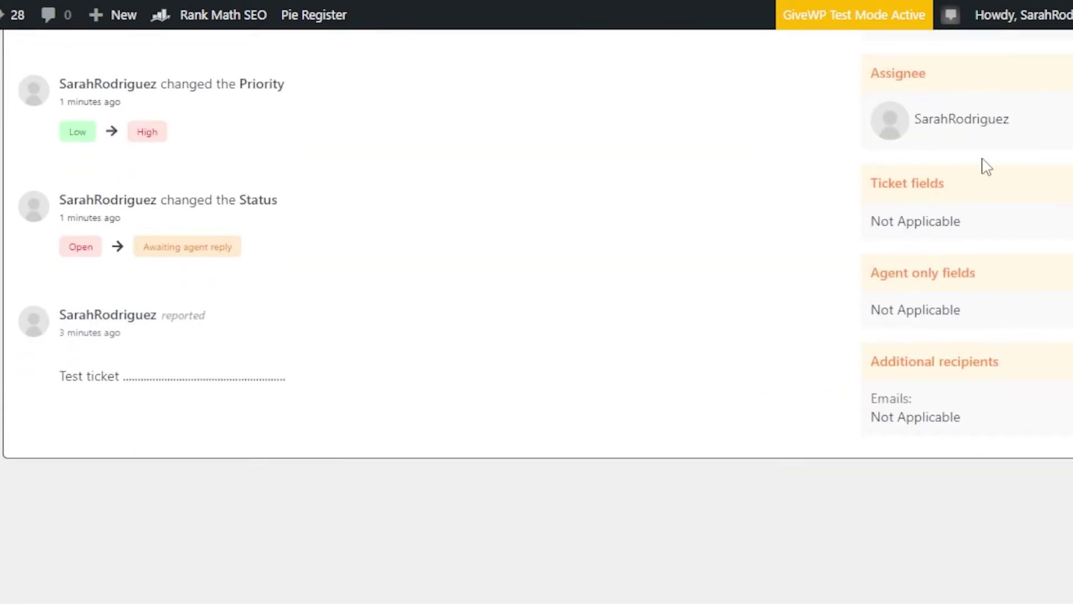
scroll(537, 263, up, 3)
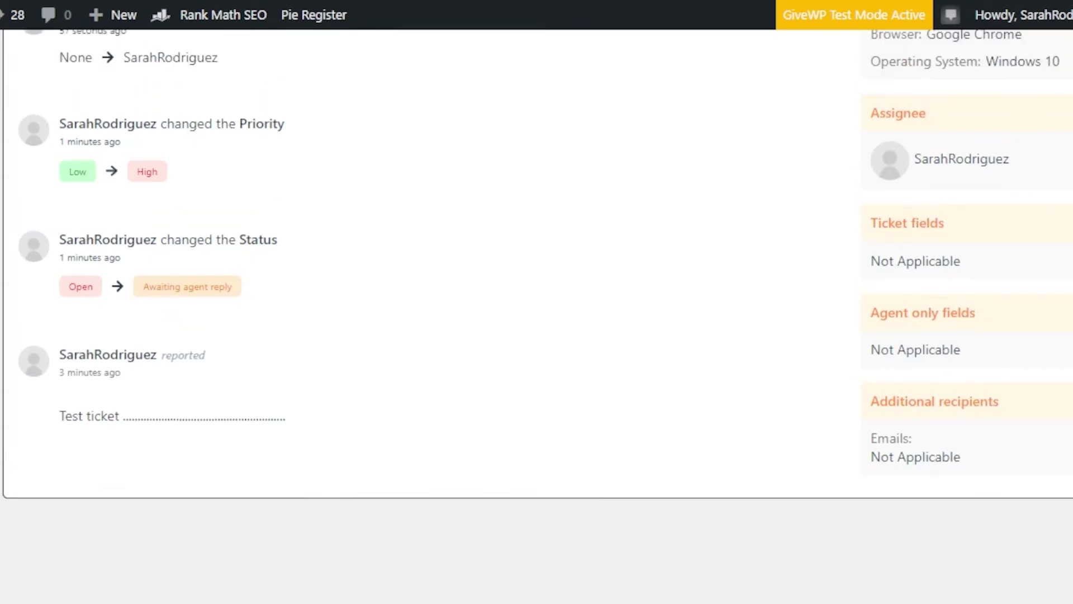
scroll(537, 315, down, 2)
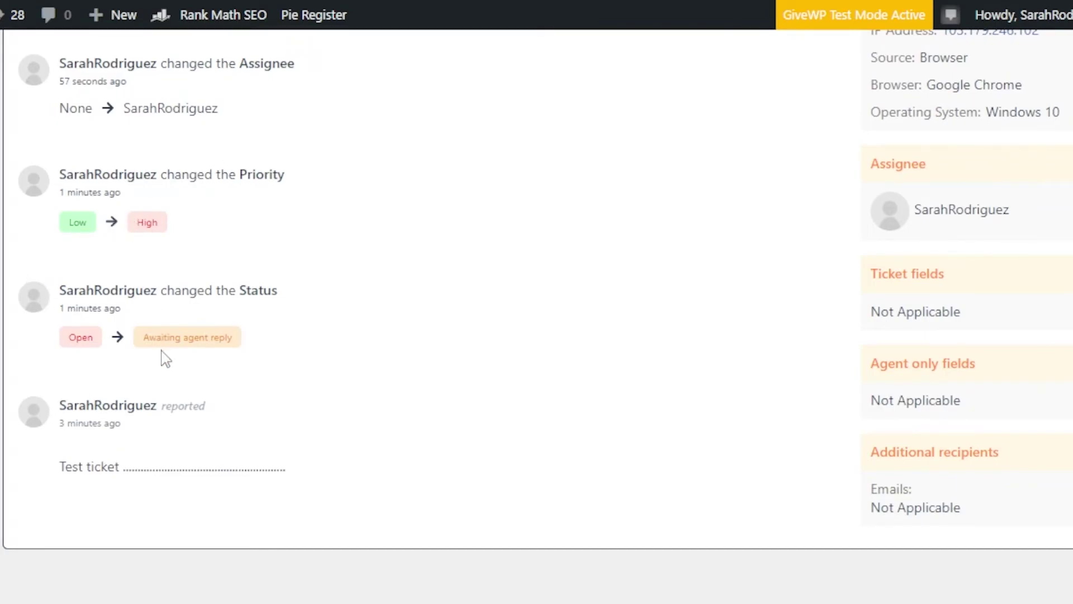
mouse_move(113, 421)
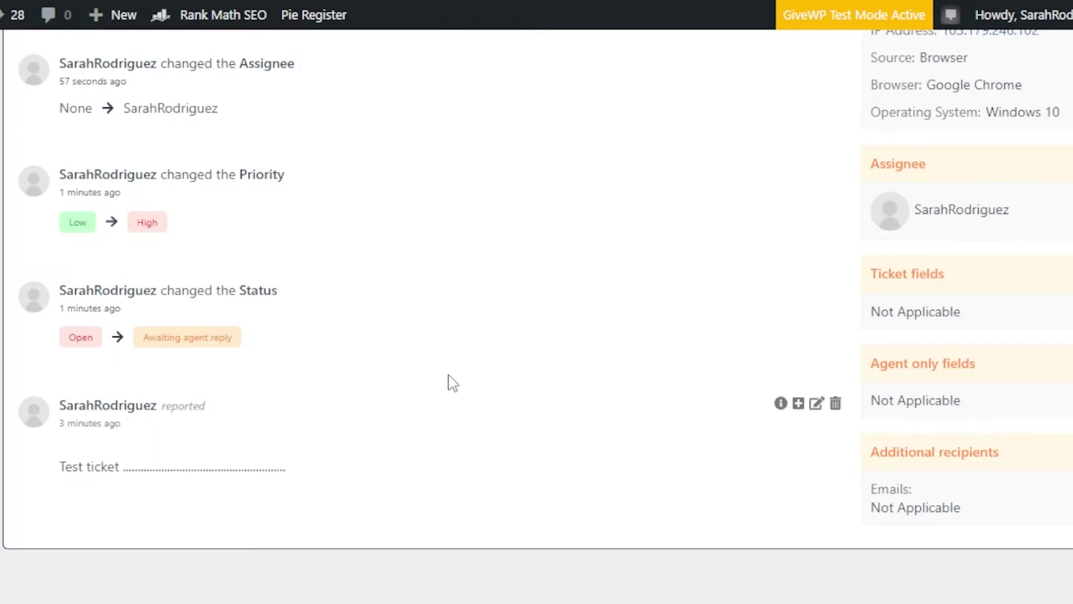
scroll(699, 419, up, 5)
scroll(537, 335, up, 6)
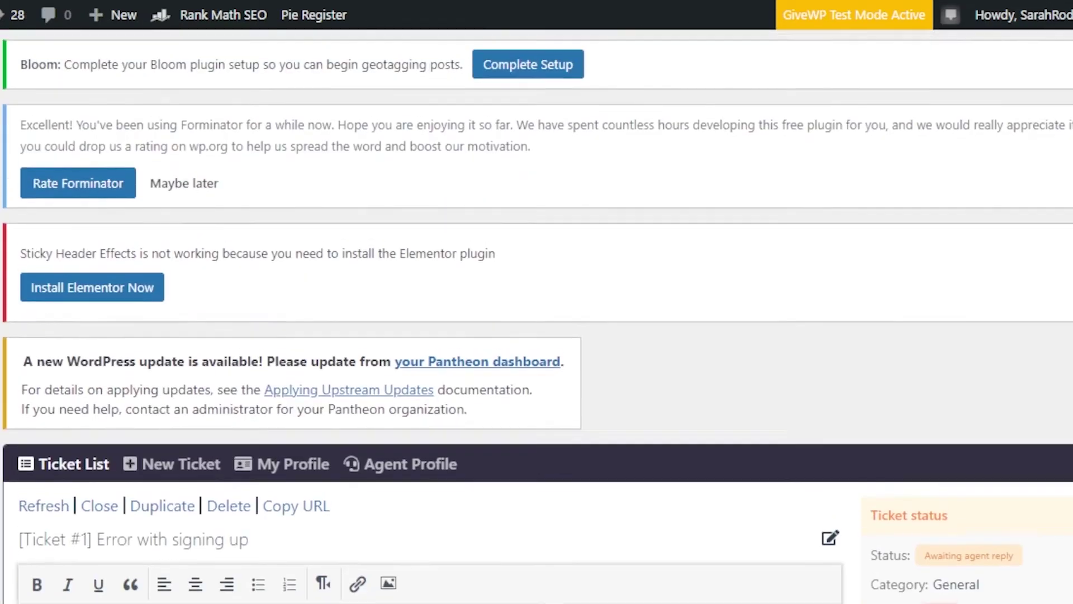
scroll(537, 335, down, 4)
scroll(536, 335, down, 2)
scroll(537, 335, up, 4)
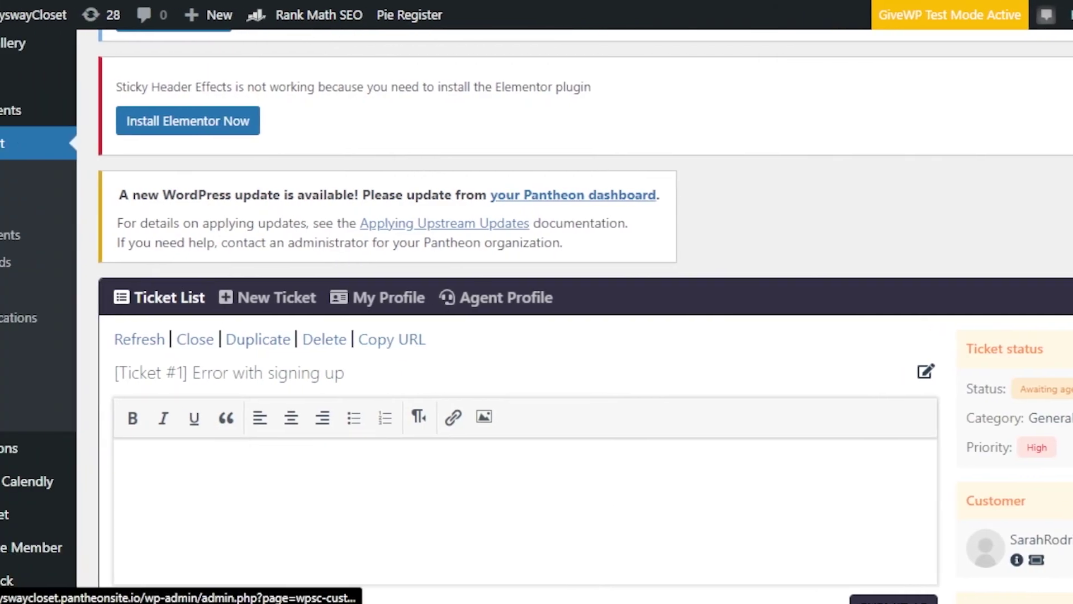
Step: Open the Customers page and review its table listing one customer with 1 ticket
click(24, 209)
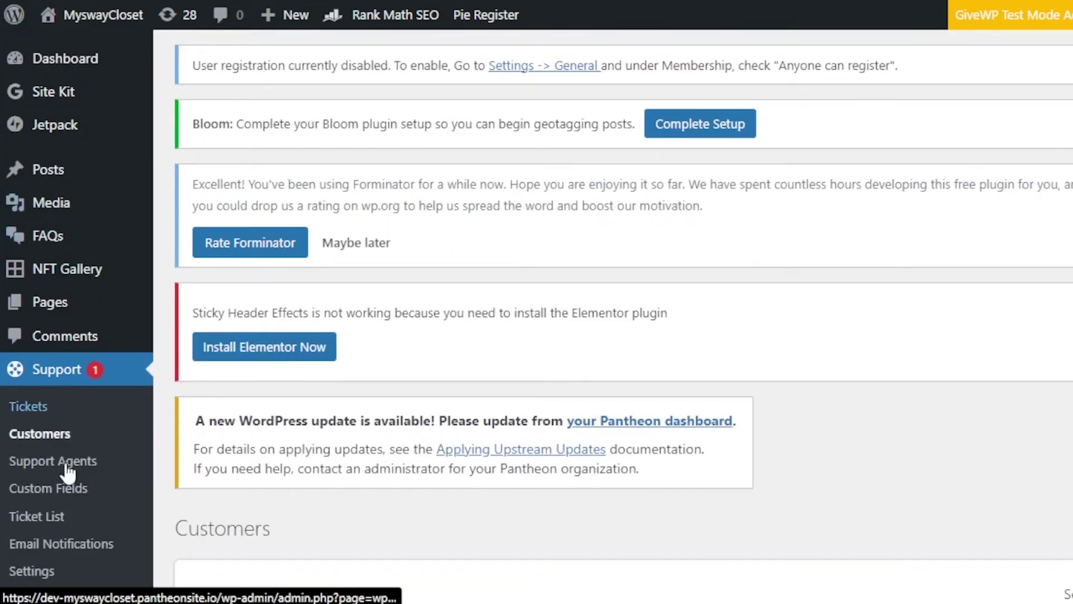
scroll(615, 336, down, 8)
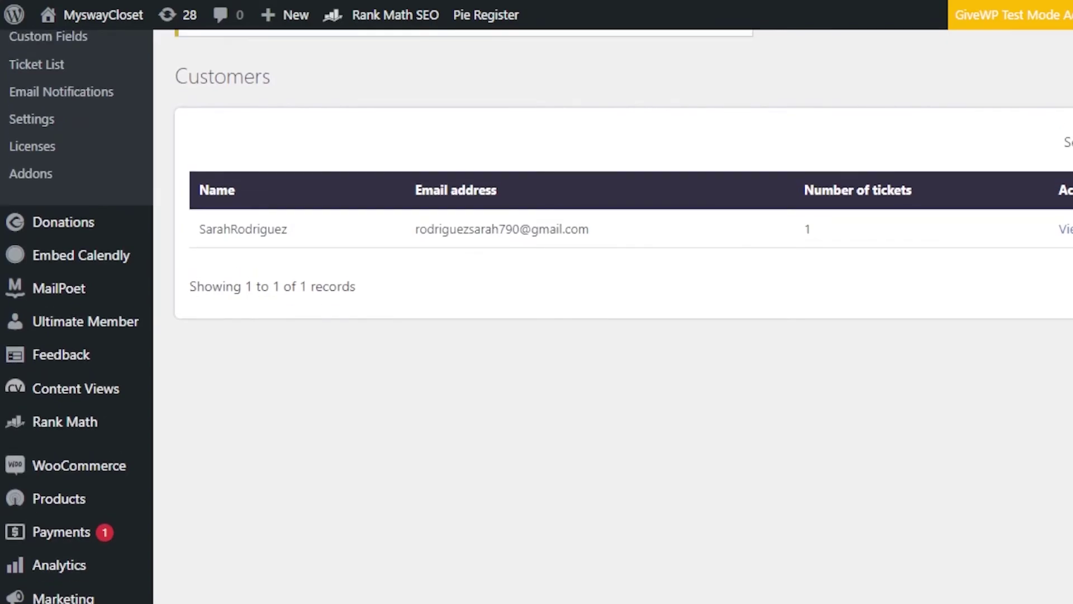
scroll(615, 336, up, 6)
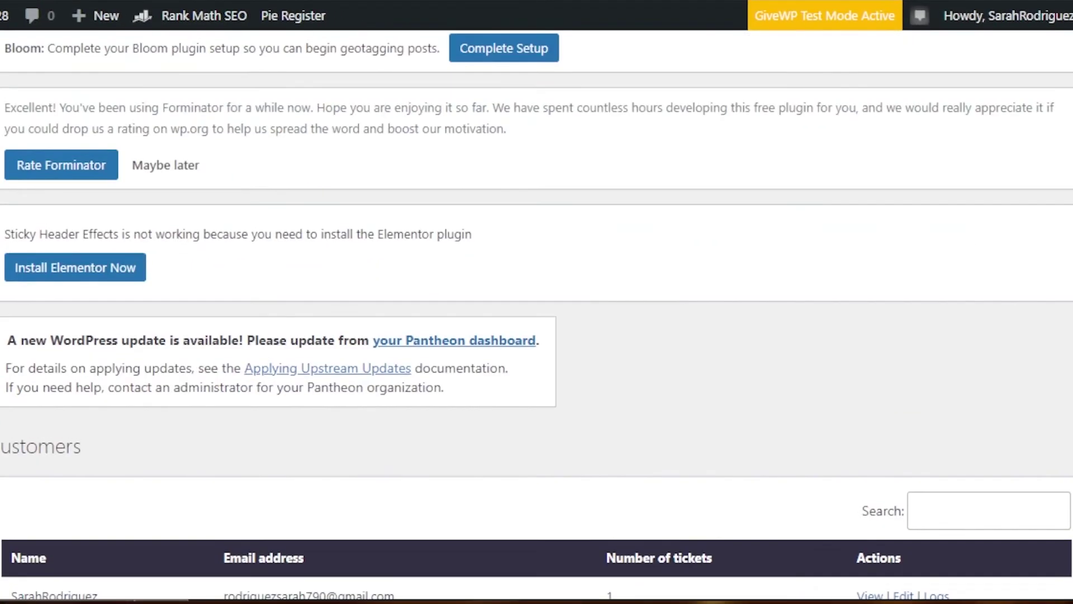
scroll(537, 317, down, 2)
scroll(537, 317, up, 3)
scroll(537, 317, down, 8)
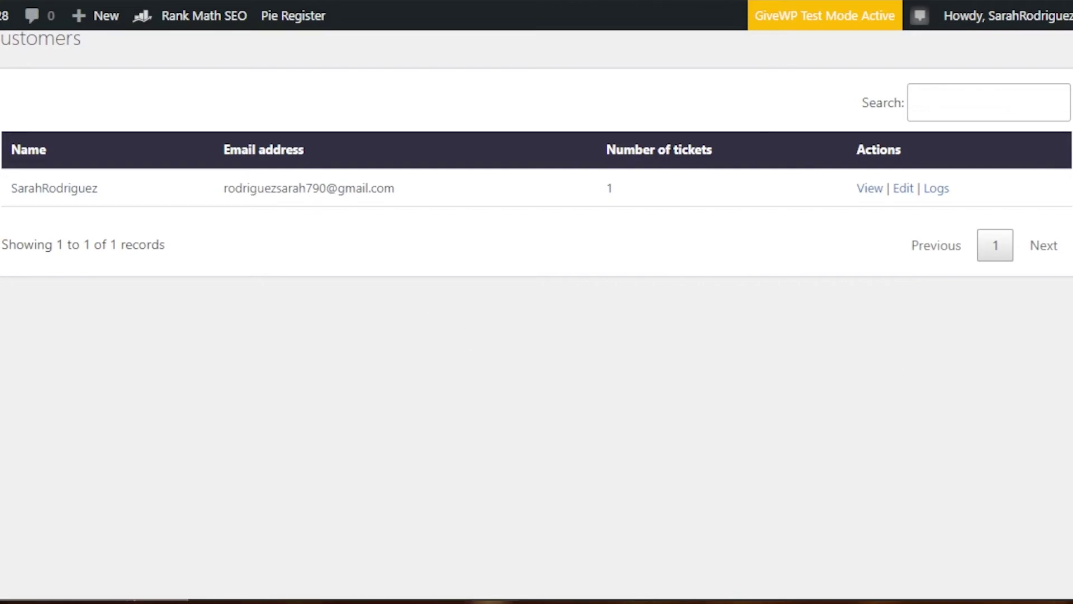
scroll(34, 216, up, 3)
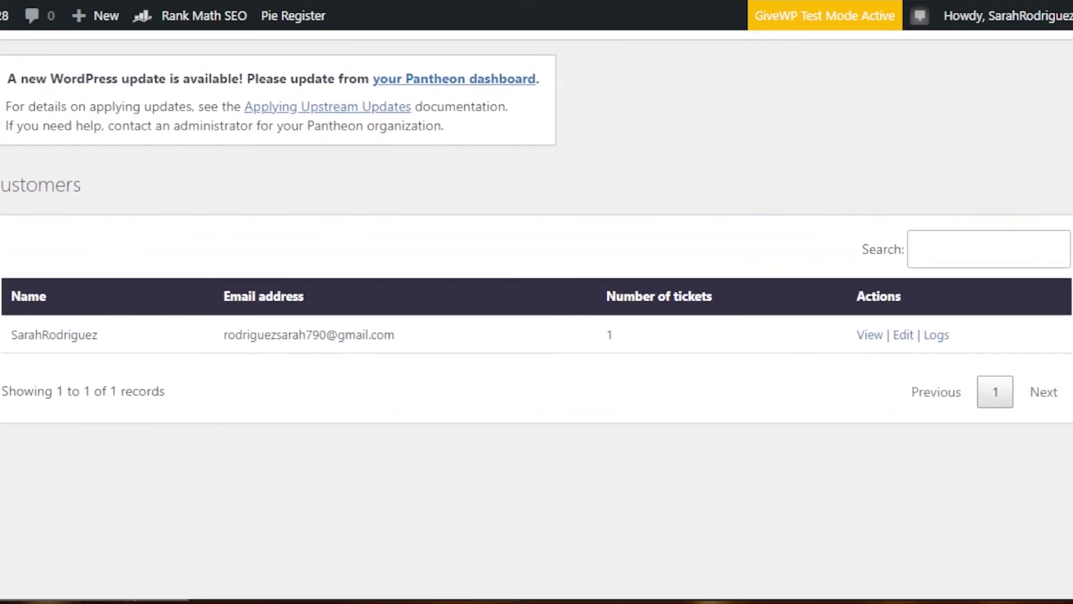
Step: Go to the Support Agents list and start a new agent with Add new
click(65, 119)
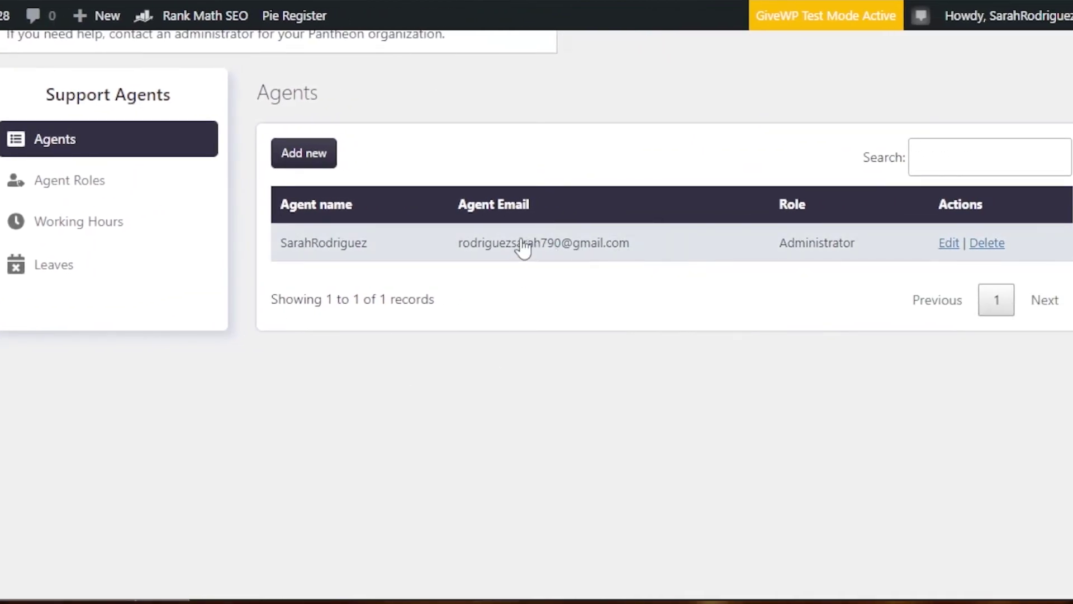
click(304, 156)
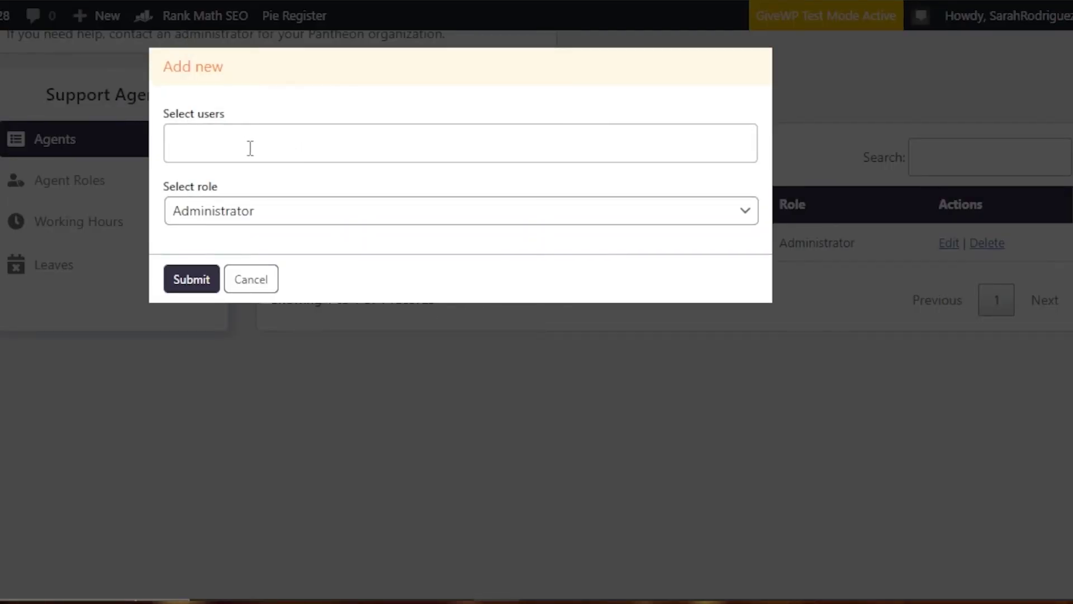
Step: Set the new agent's role to Agent, find no matching user in the search, and cancel
click(246, 215)
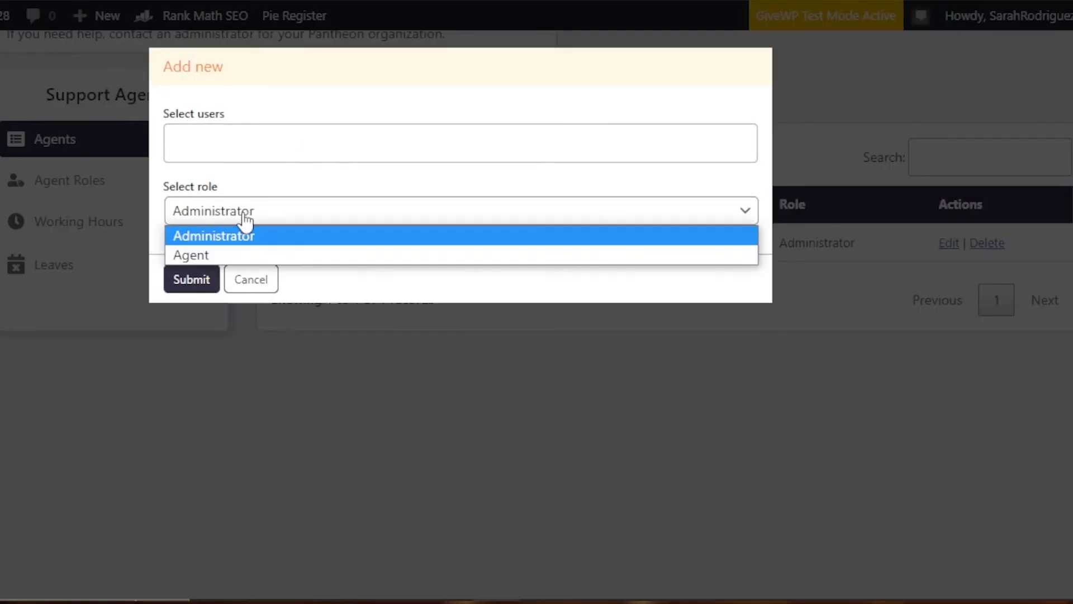
click(200, 256)
click(238, 136)
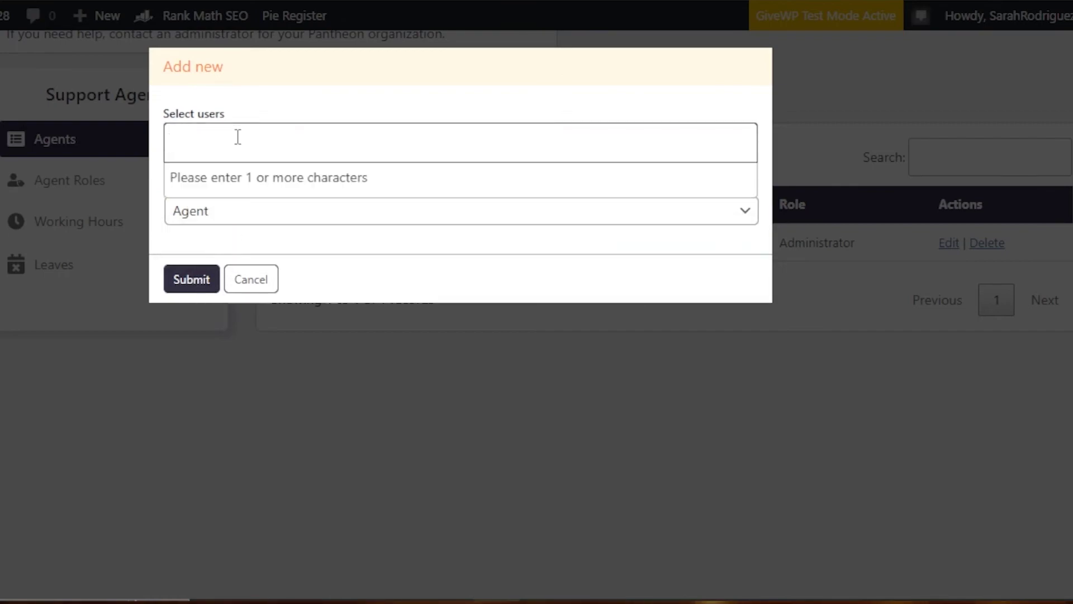
click(229, 219)
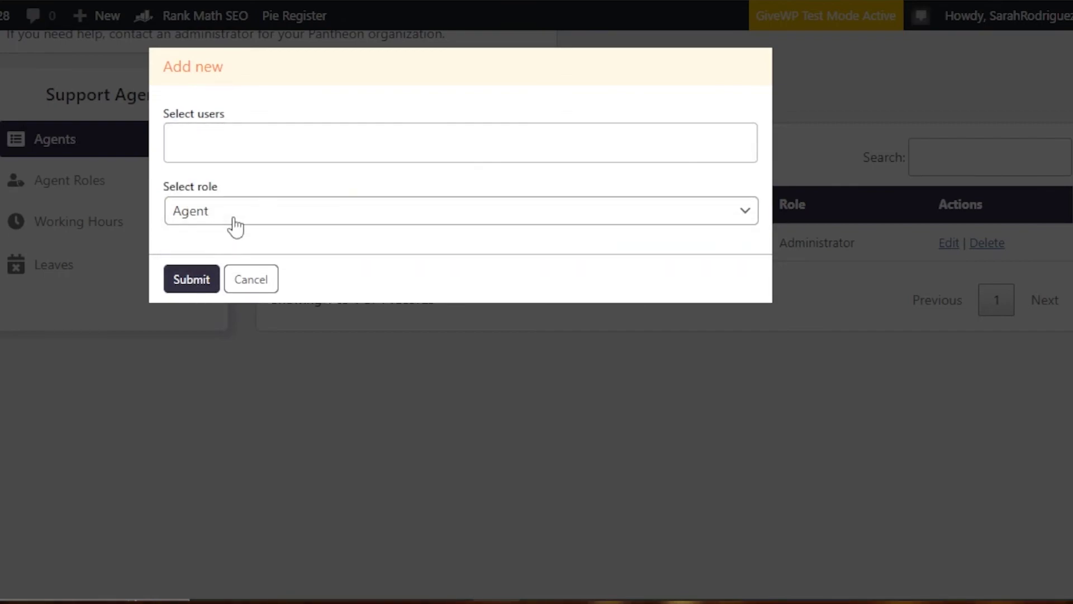
click(200, 140)
text(ben)
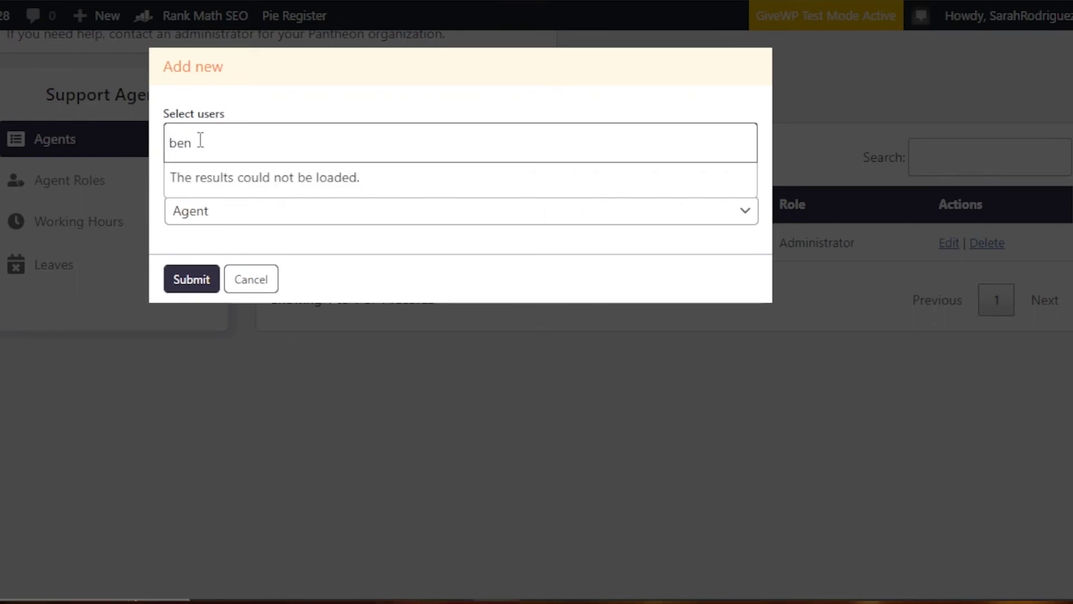
click(193, 279)
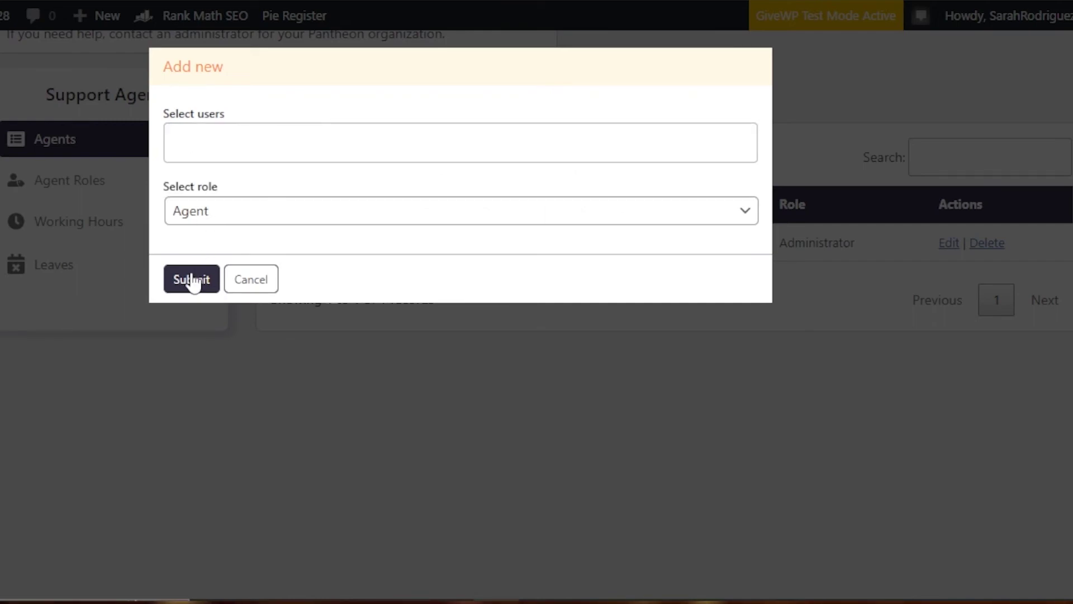
click(243, 288)
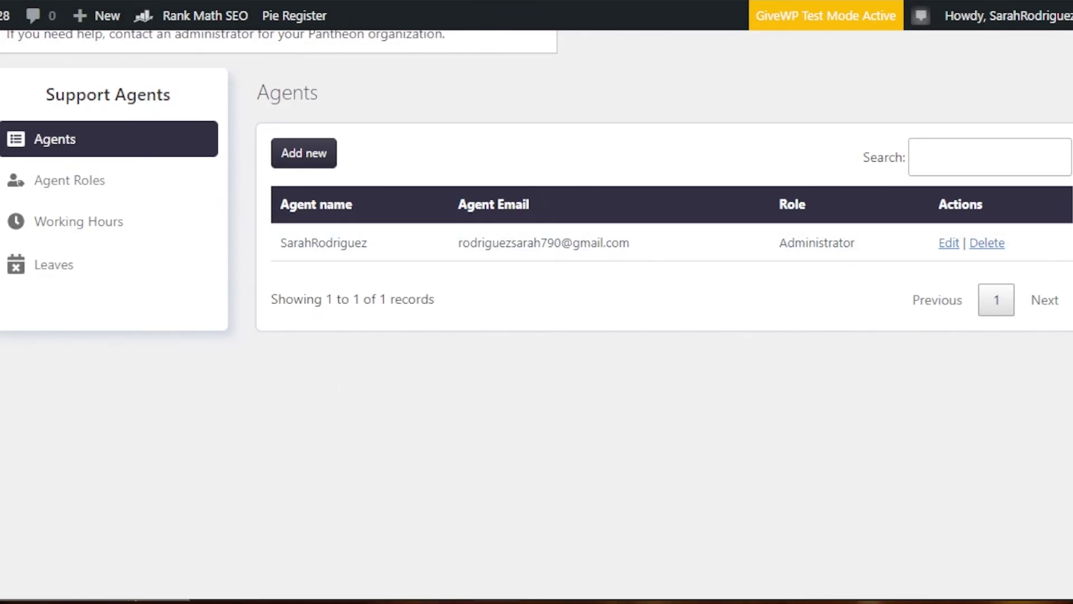
scroll(802, 215, up, 4)
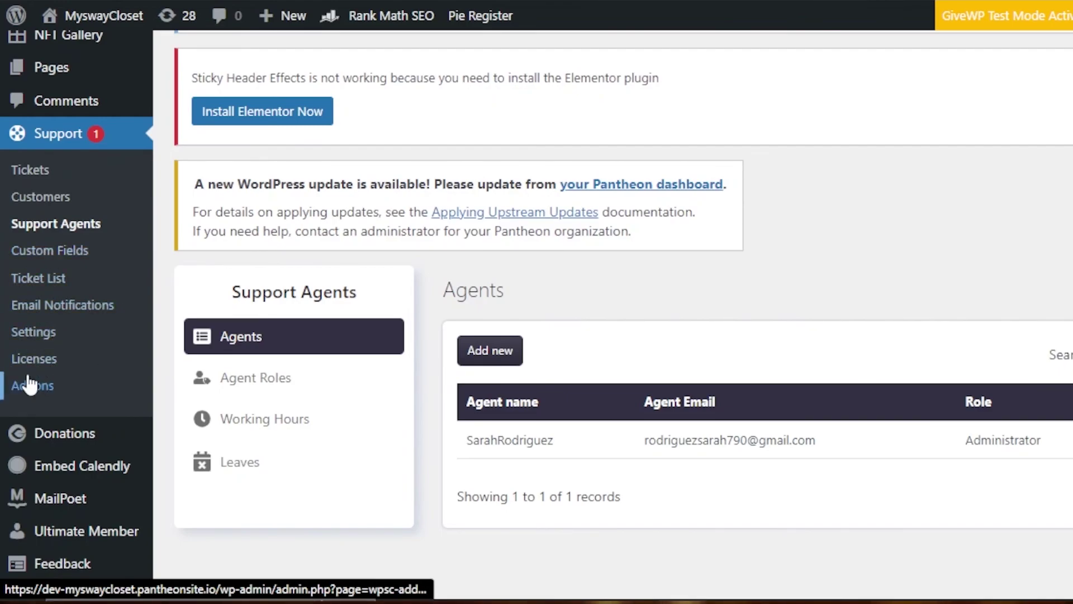
Step: Return to the Ticket List and scroll to ticket #1, Awaiting agent reply with High priority
click(42, 131)
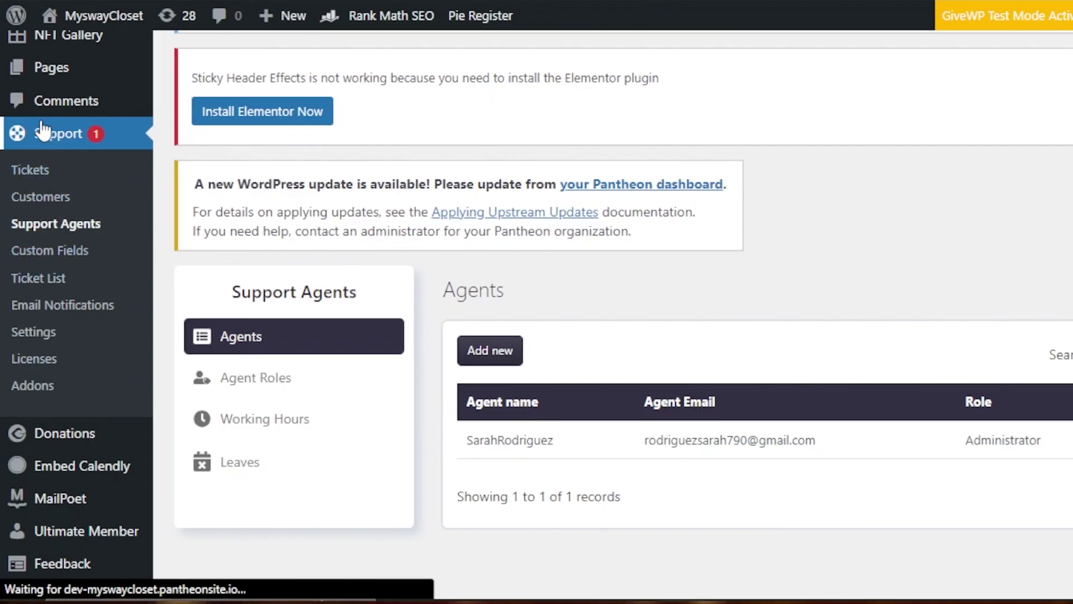
scroll(891, 391, down, 6)
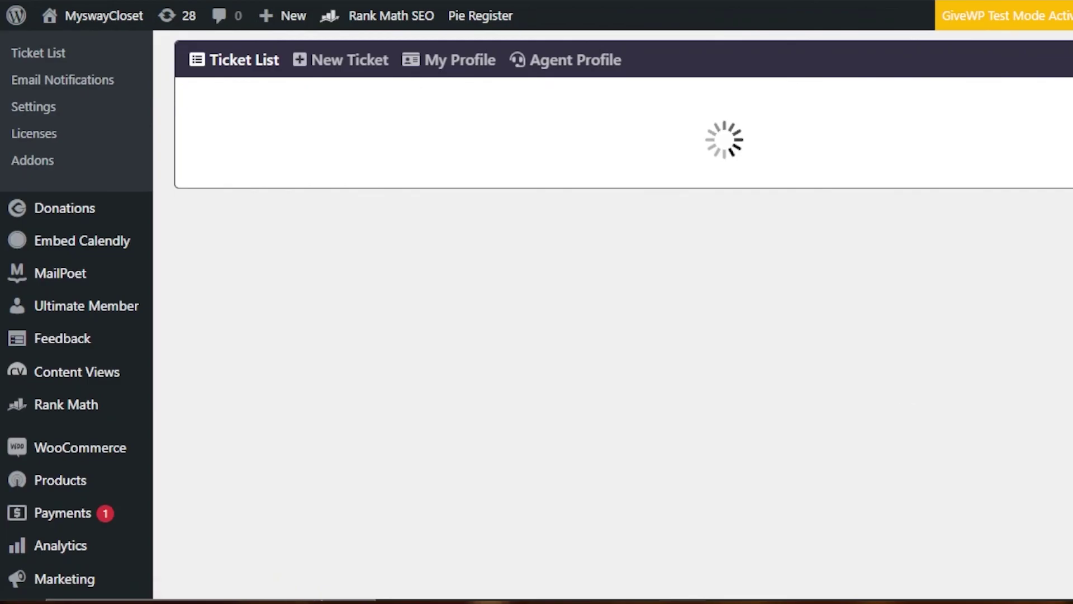
scroll(537, 317, up, 1)
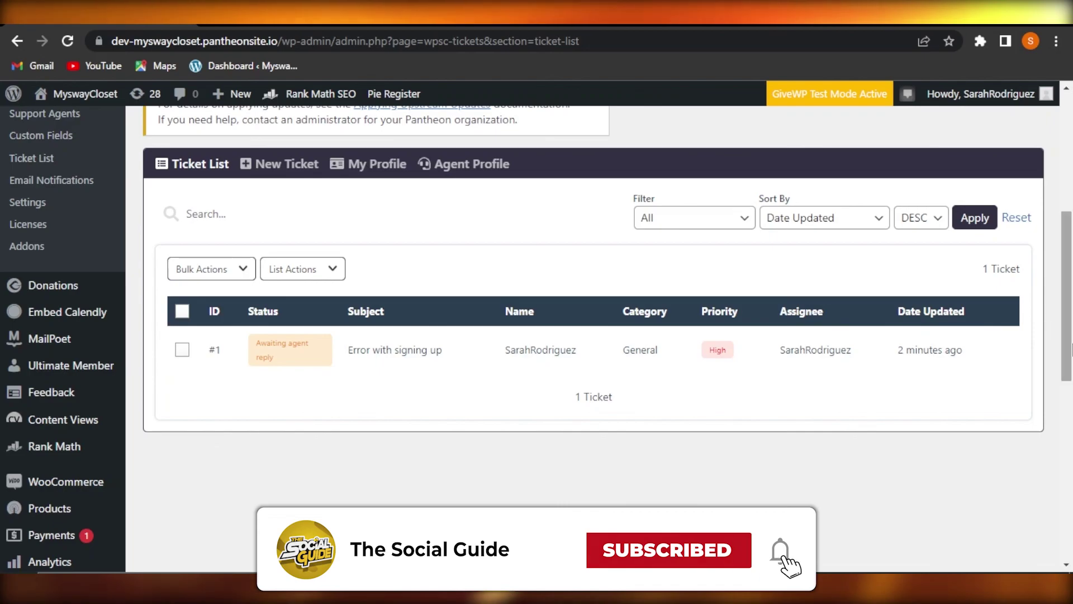
scroll(1071, 336, up, 4)
scroll(1071, 336, down, 3)
drag(1071, 335, 1071, 360)
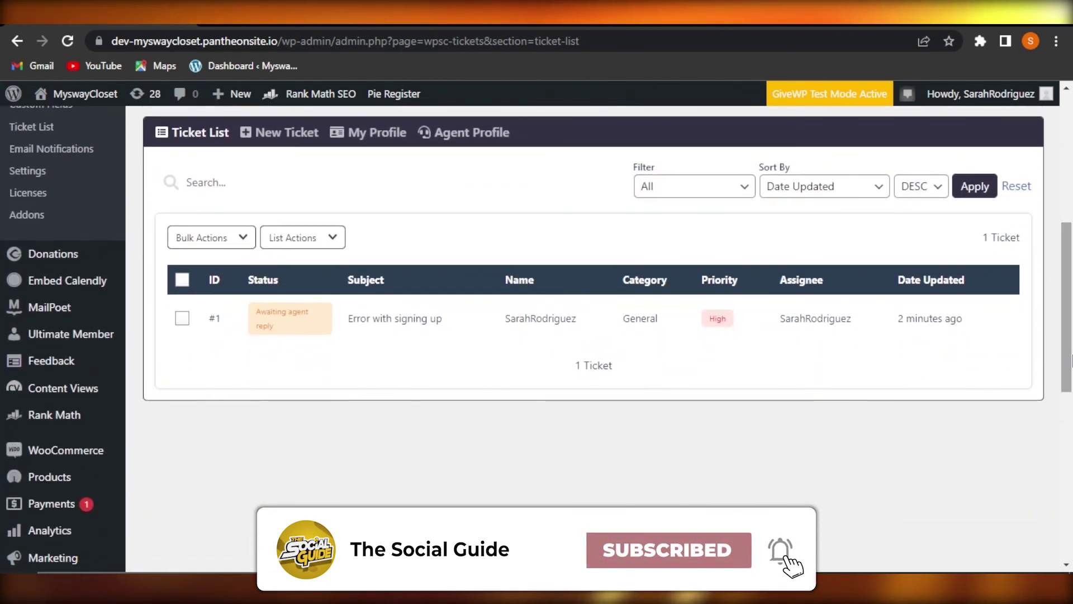